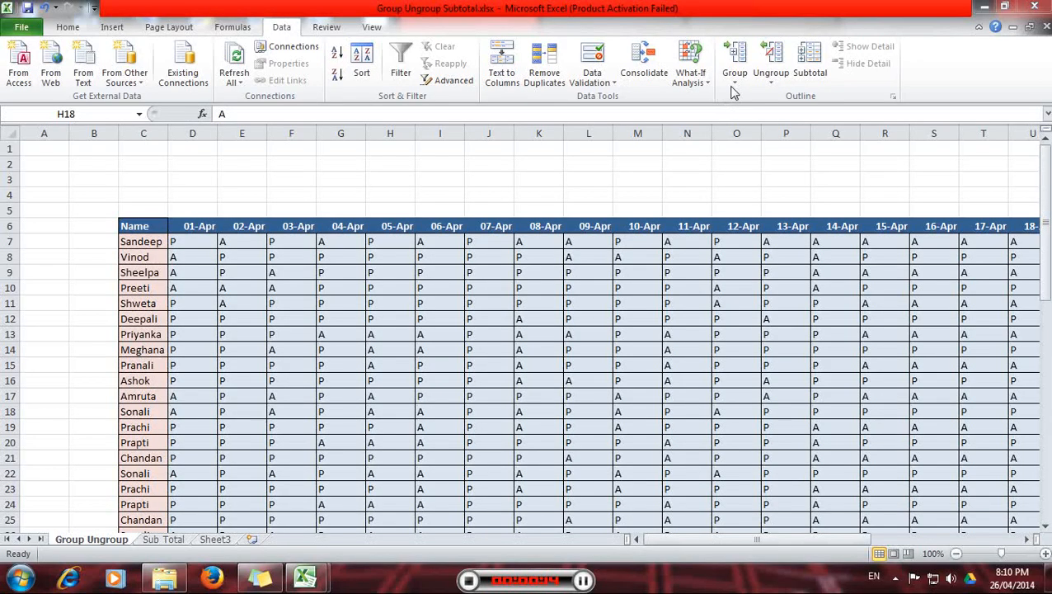
Step: Look through the attendance table's date columns across to 30-Apr and return to the start
click(422, 348)
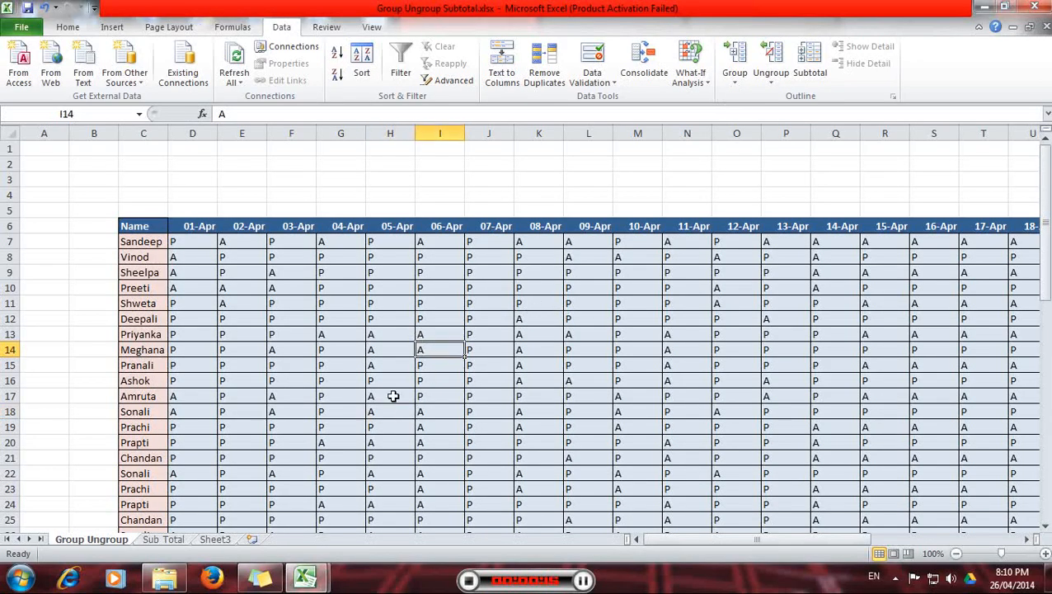
click(272, 324)
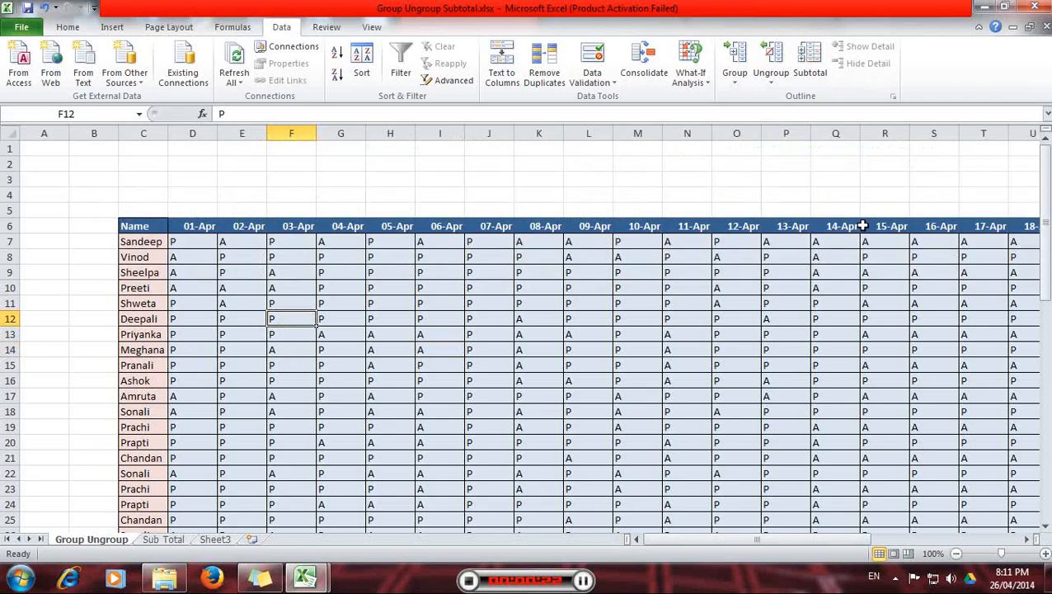
drag(717, 540, 925, 540)
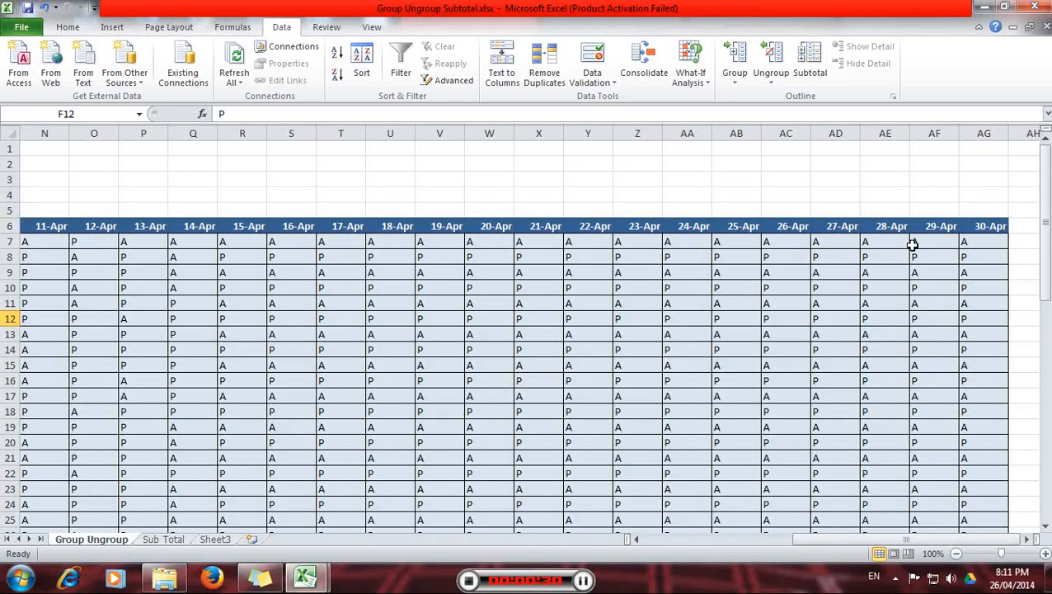
drag(904, 543, 707, 549)
drag(1045, 234, 1044, 169)
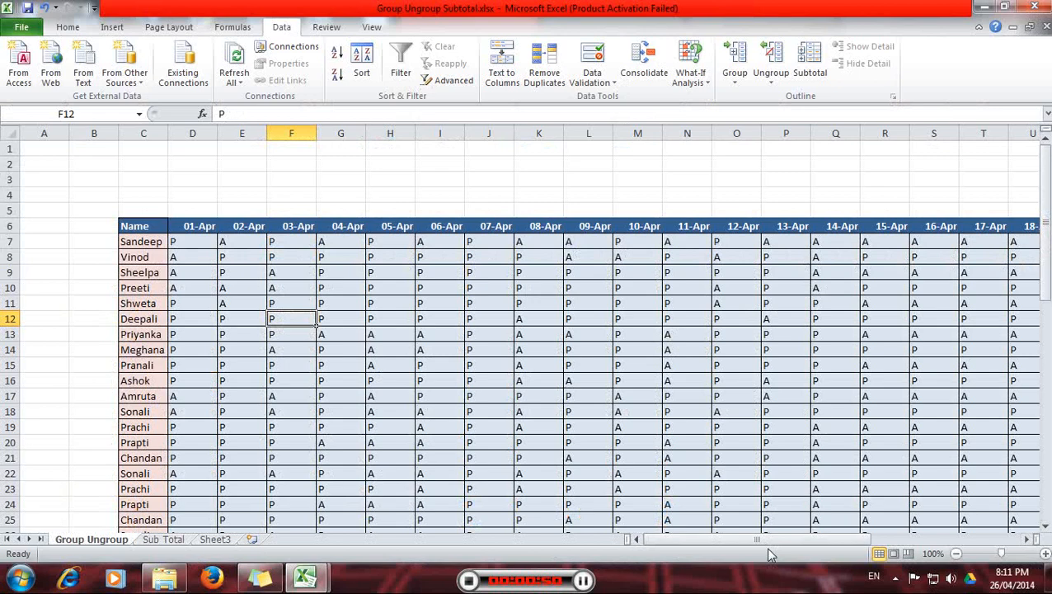
click(495, 395)
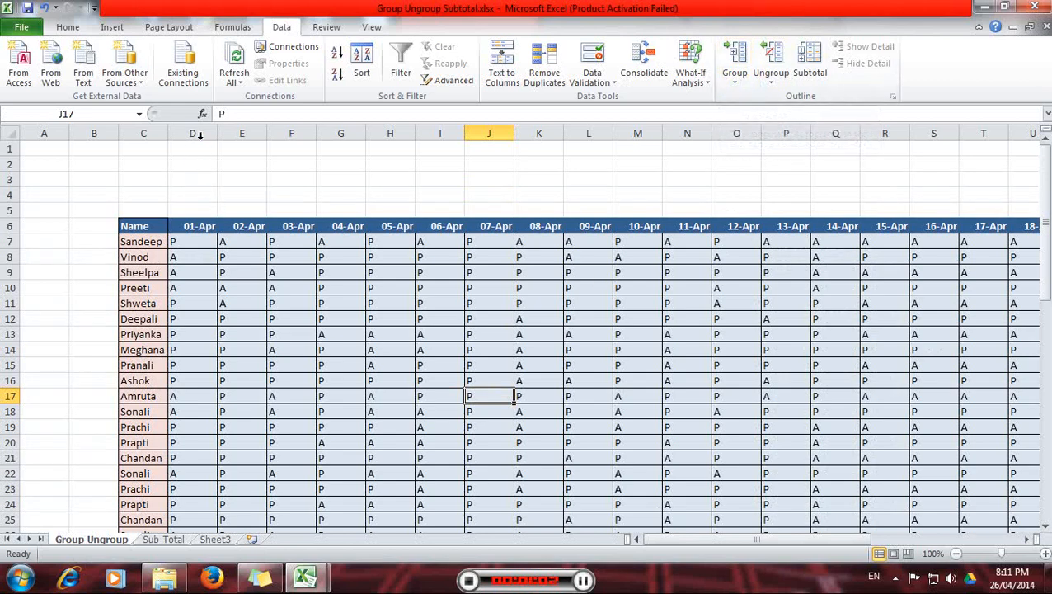
Step: Group columns D to R, covering the dates 01-Apr to 15-Apr
drag(193, 132, 837, 132)
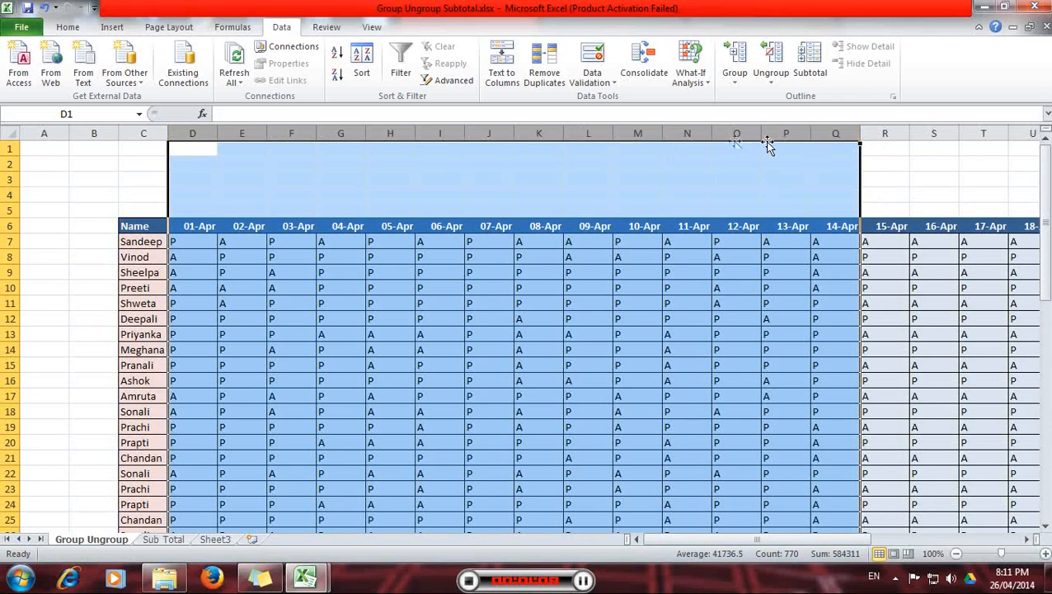
click(334, 235)
drag(188, 132, 874, 151)
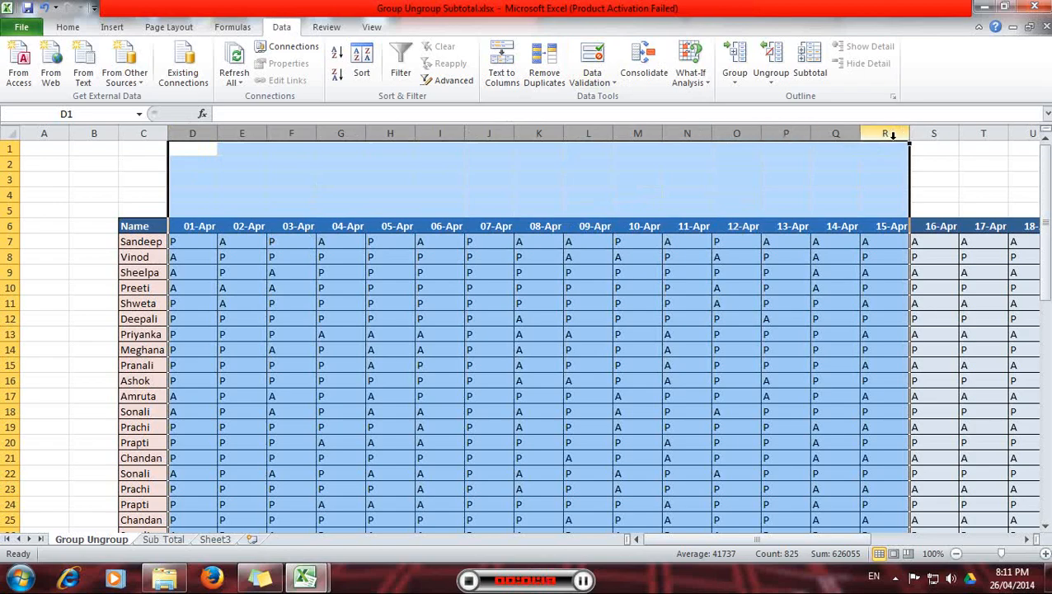
click(736, 86)
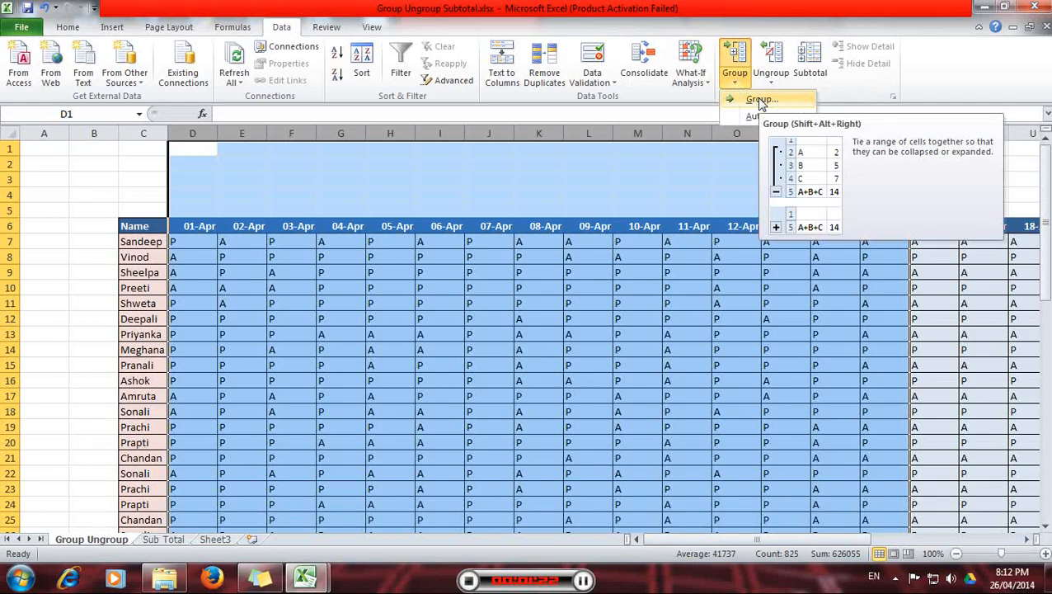
click(758, 101)
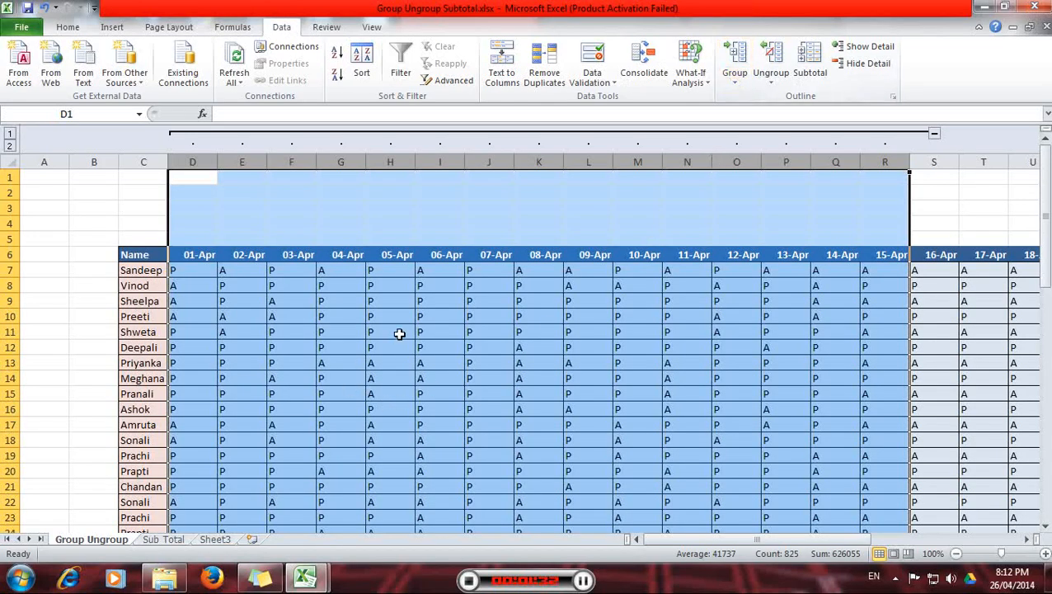
click(490, 297)
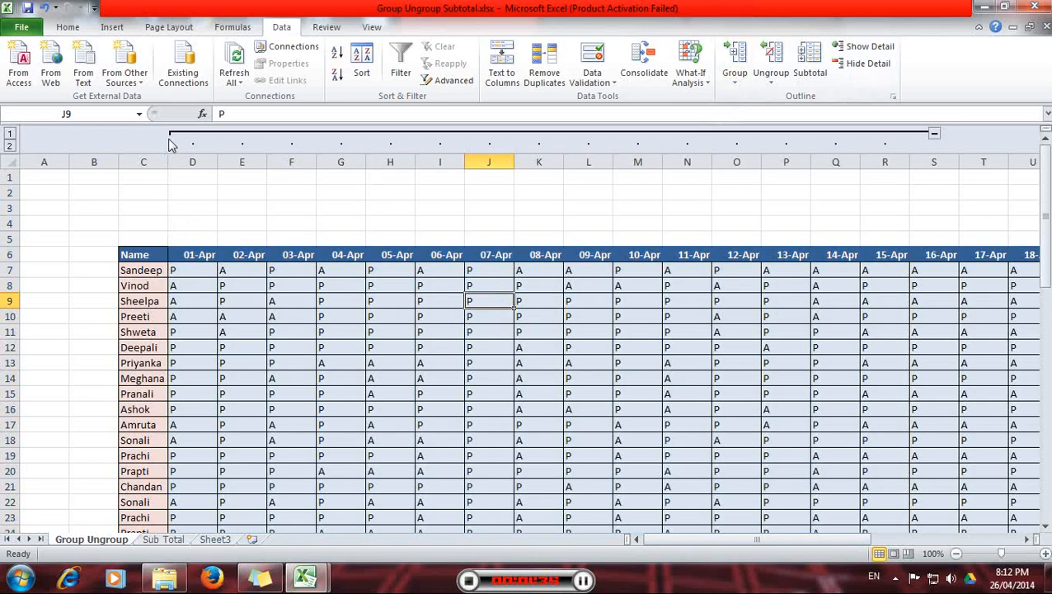
Step: Collapse and expand the 01-Apr to 15-Apr column group, using both the group's own toggle and outline levels 1 and 2
click(934, 135)
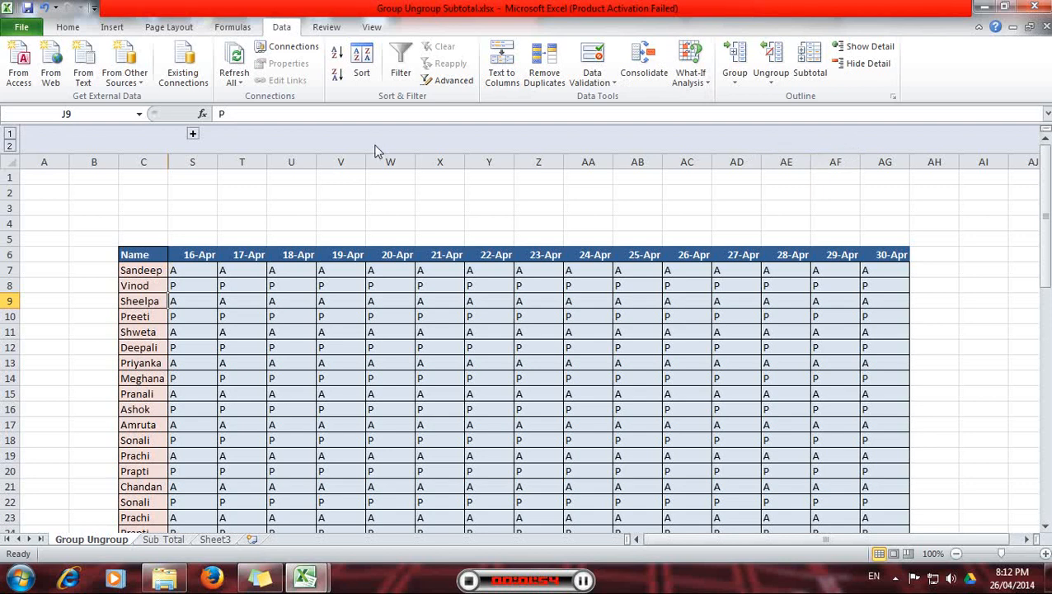
click(192, 134)
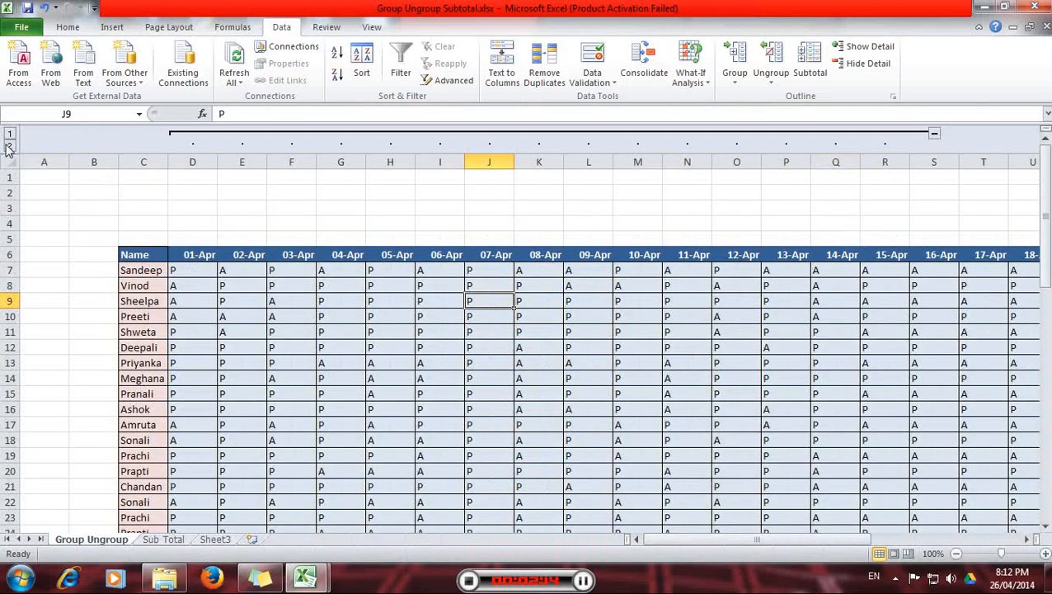
click(8, 135)
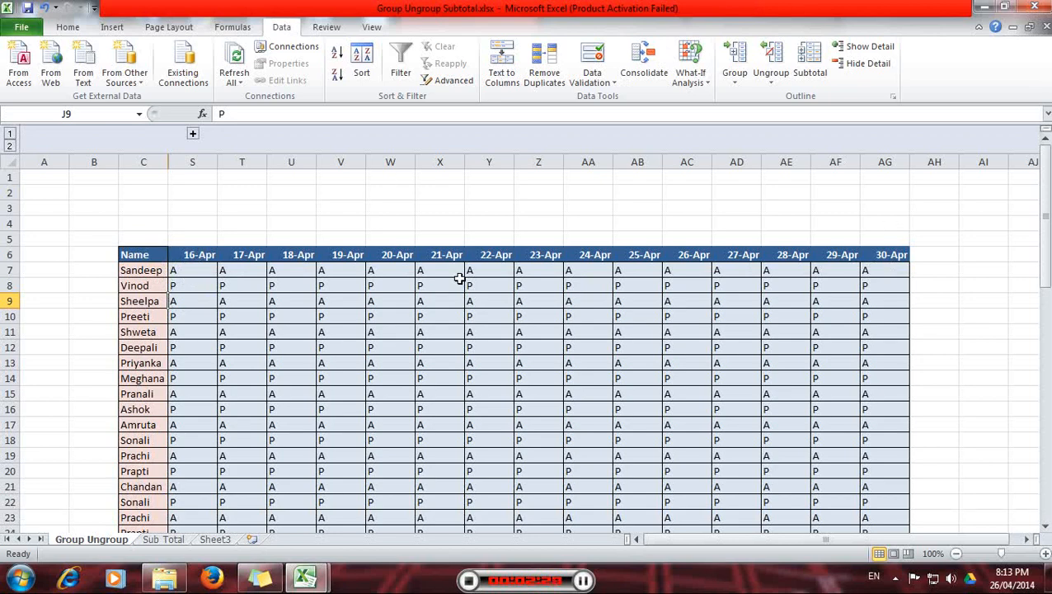
click(9, 146)
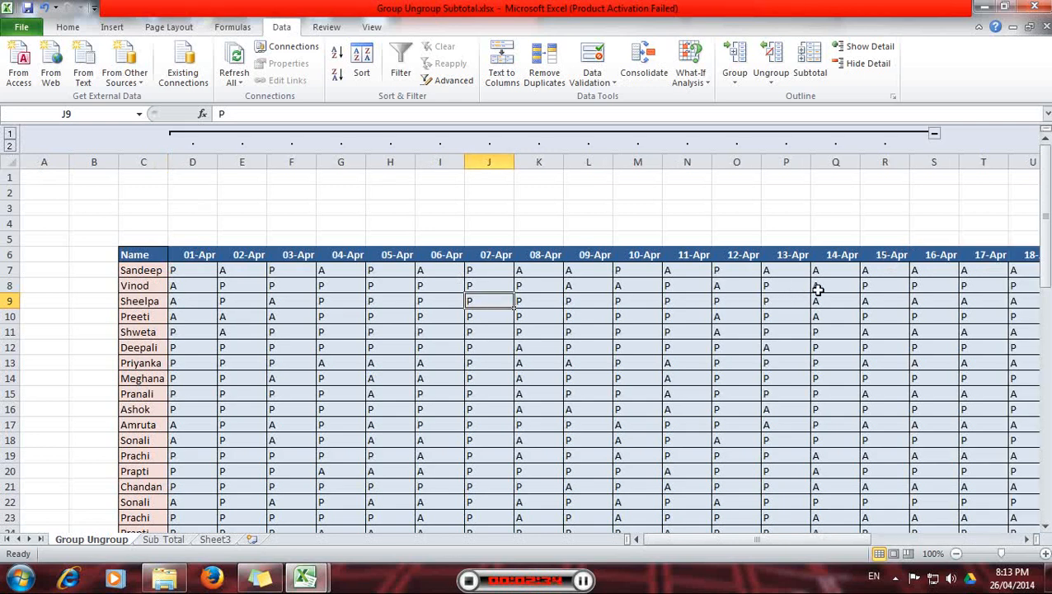
click(934, 133)
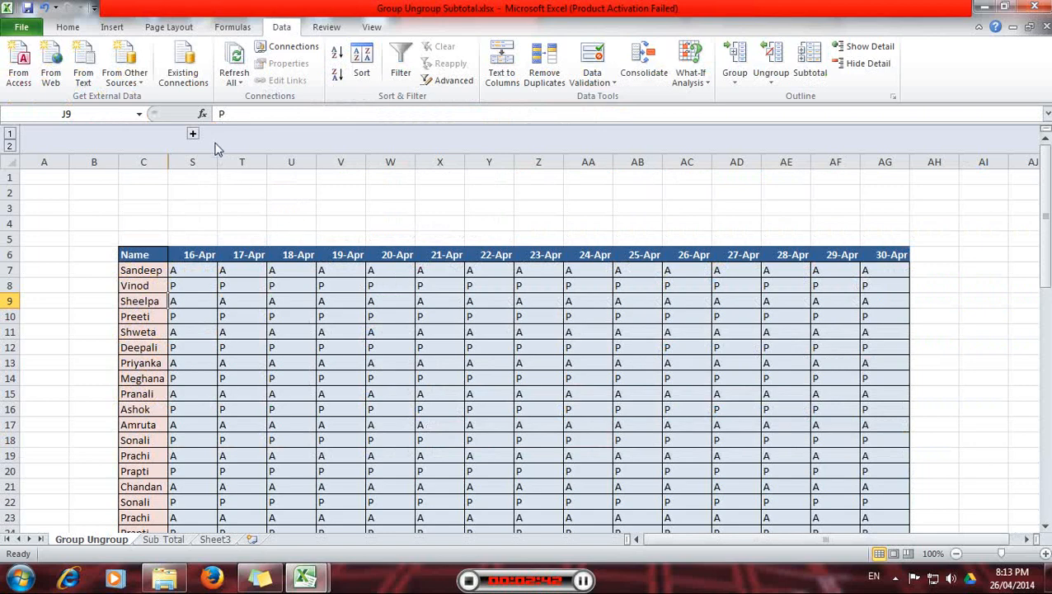
click(192, 134)
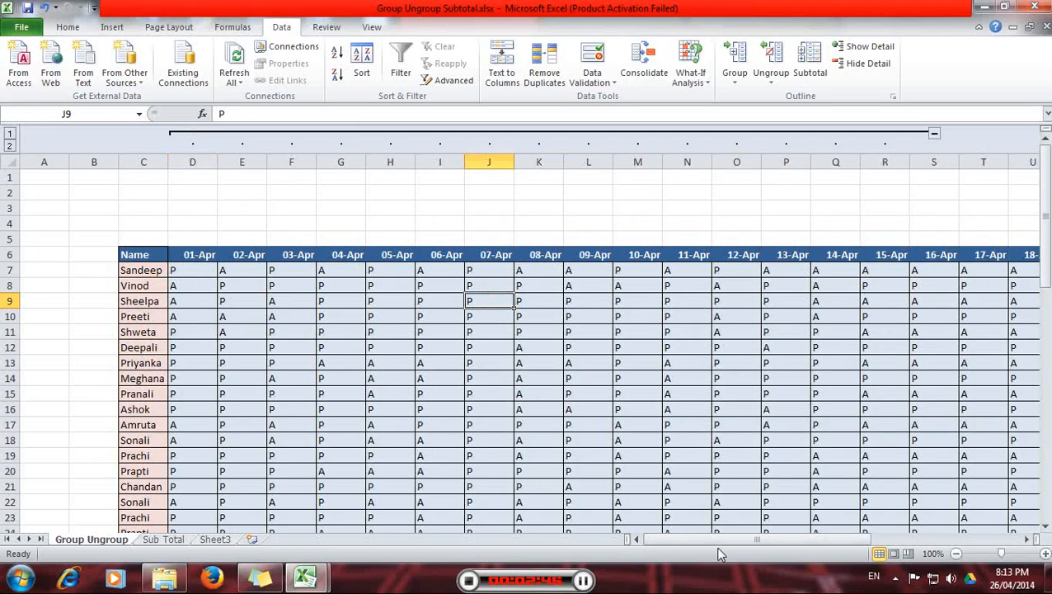
Step: Group rows 7 to 23 of the attendance table and collapse that group
drag(716, 539, 667, 526)
drag(8, 270, 3, 517)
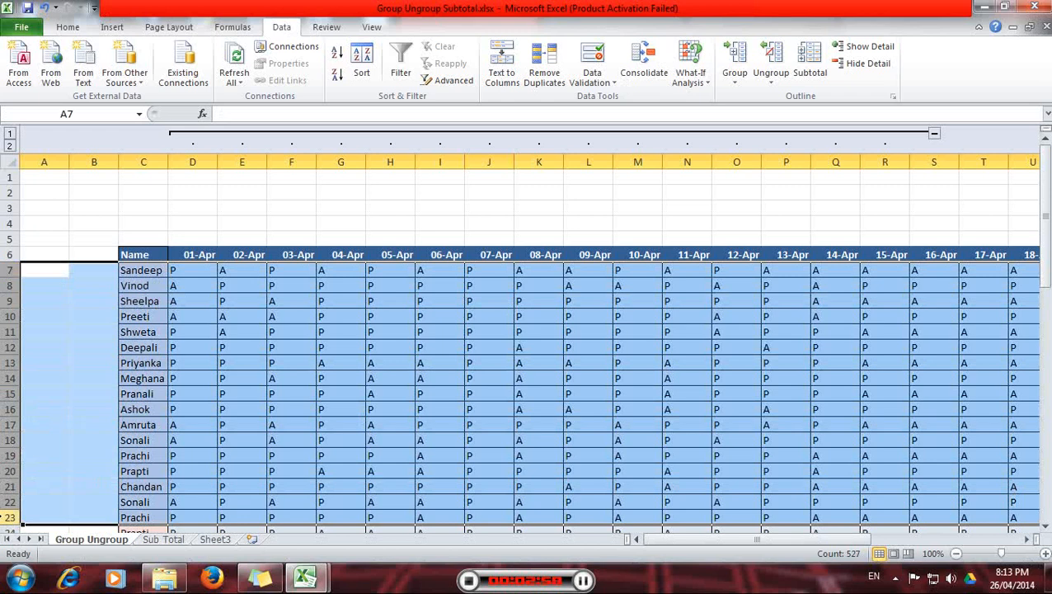
click(734, 83)
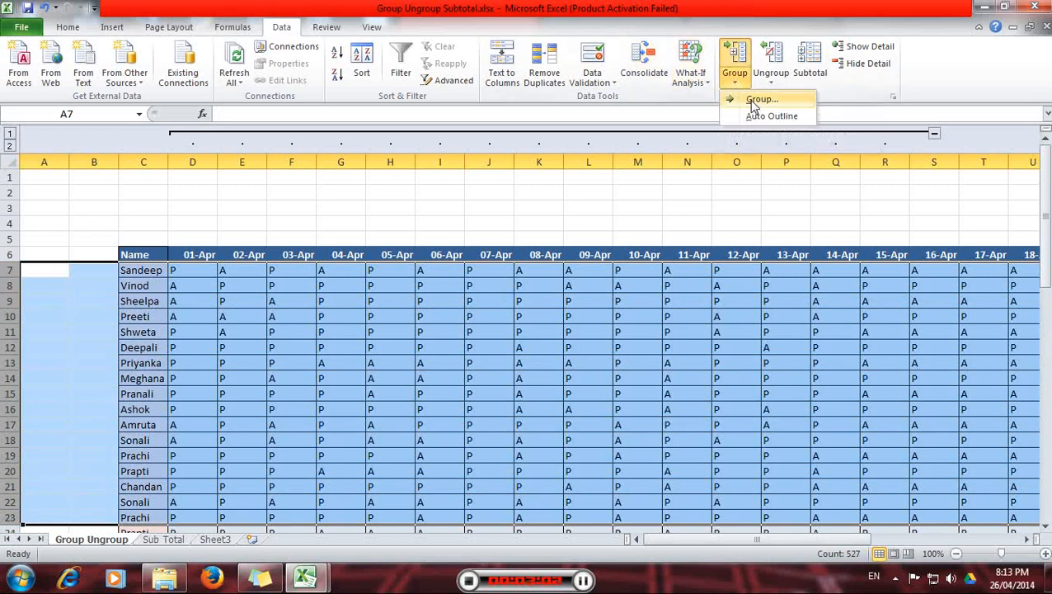
click(753, 100)
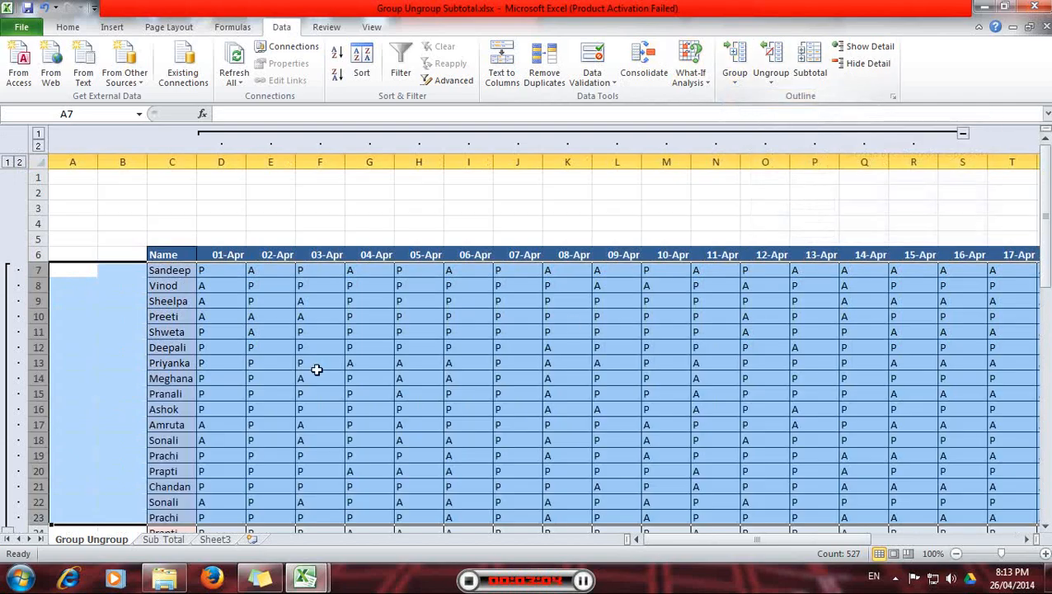
scroll(57, 397, down, 1)
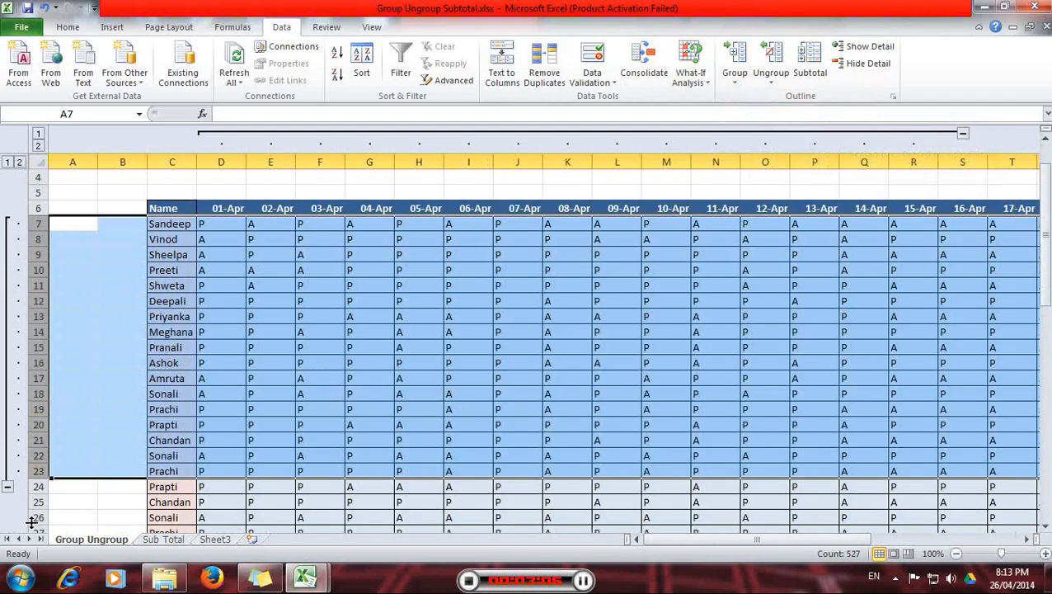
click(8, 486)
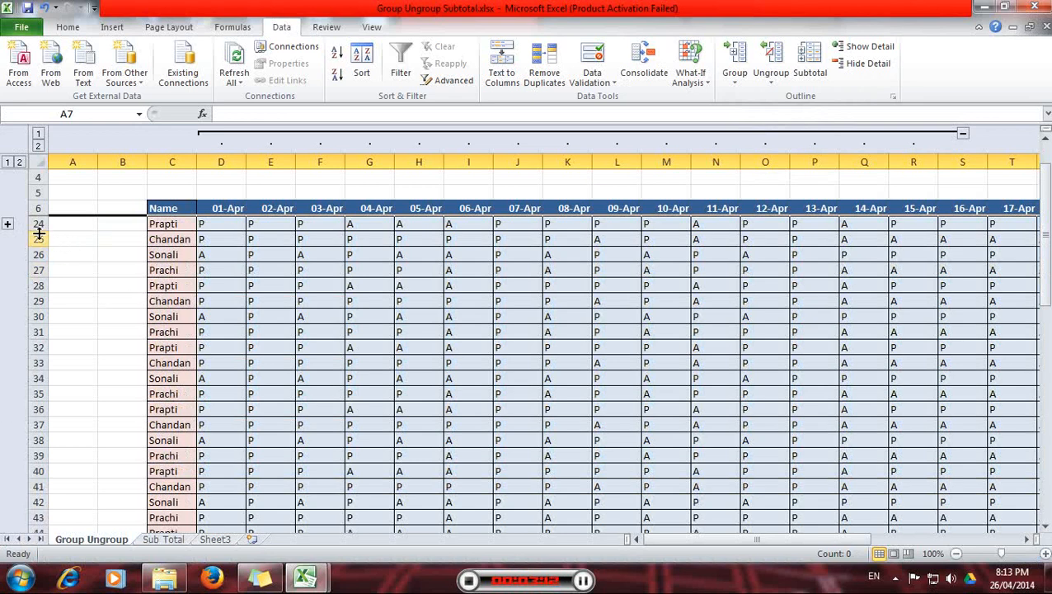
Step: Group rows 25 to 43 of the attendance table and collapse that group
drag(38, 239, 38, 512)
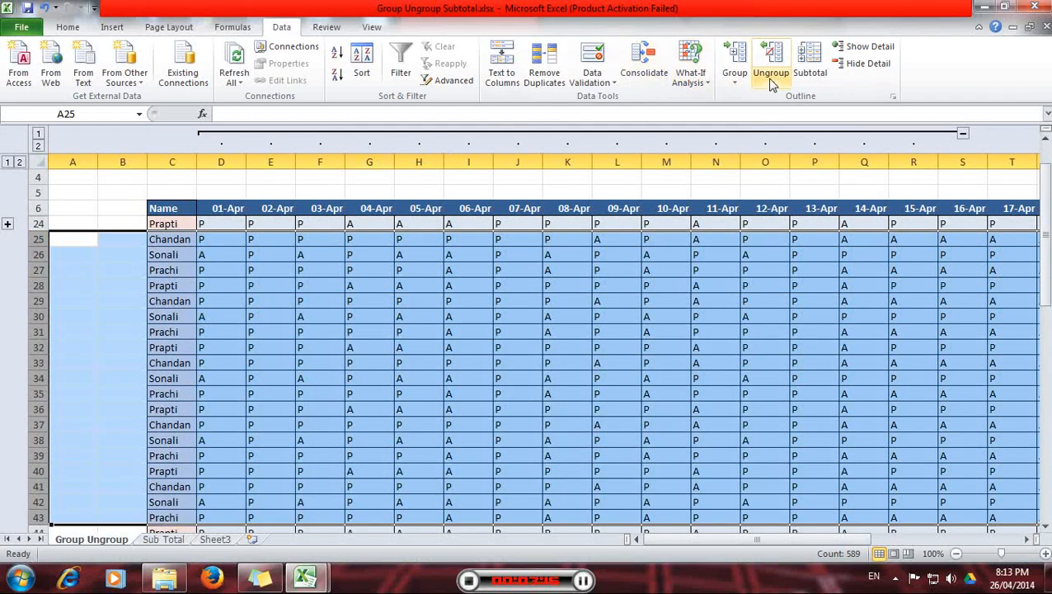
click(734, 81)
click(746, 100)
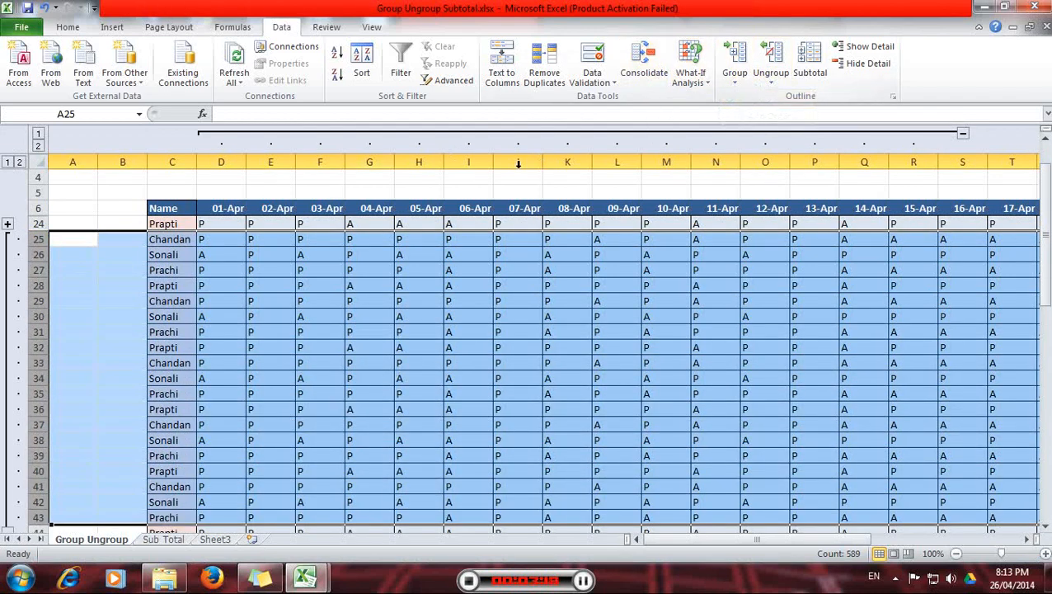
scroll(70, 428, down, 1)
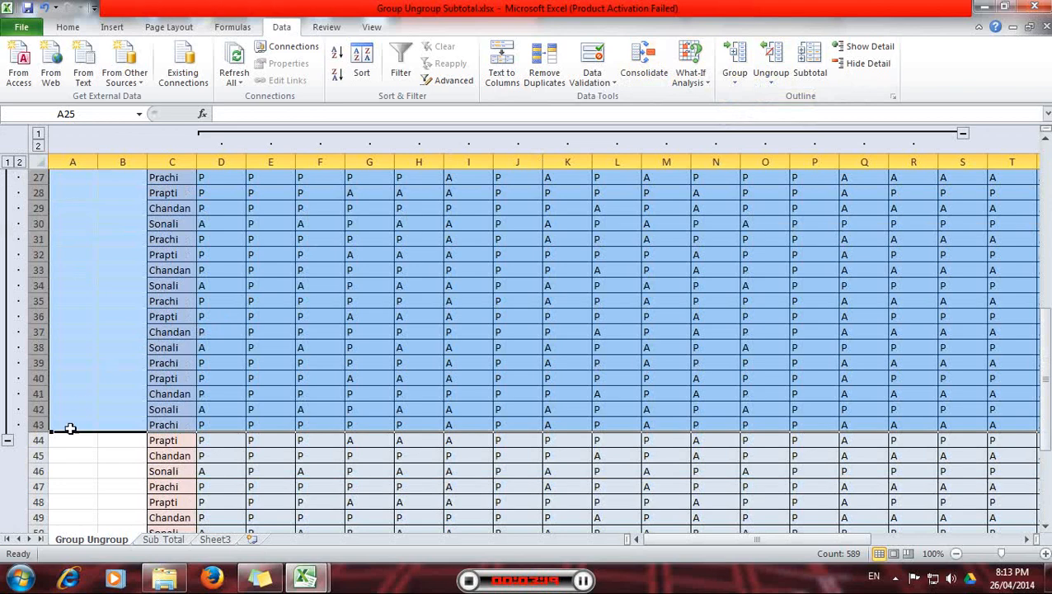
click(7, 440)
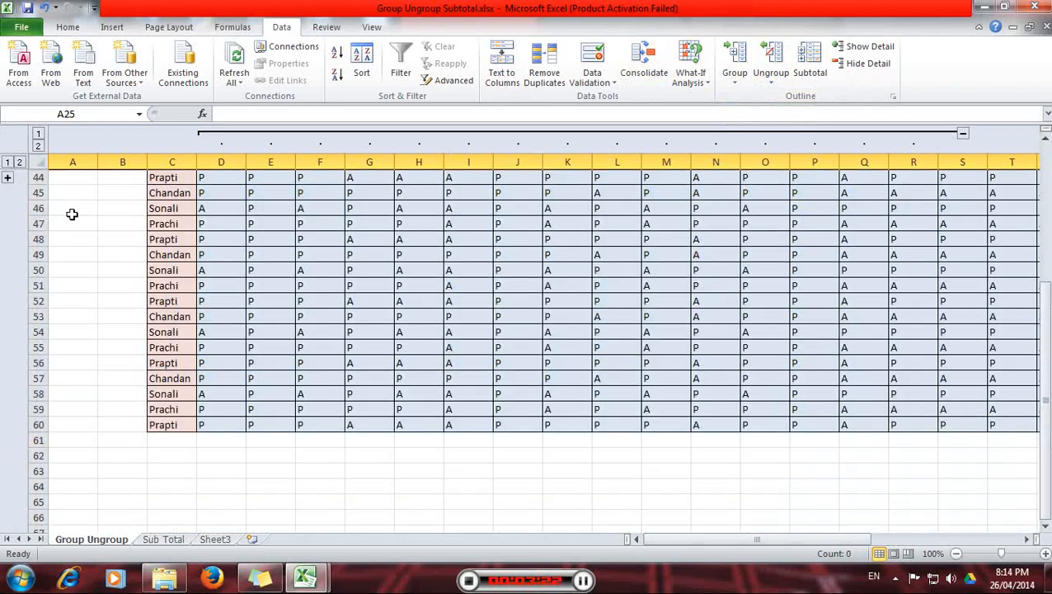
scroll(73, 216, up, 1)
scroll(175, 212, up, 2)
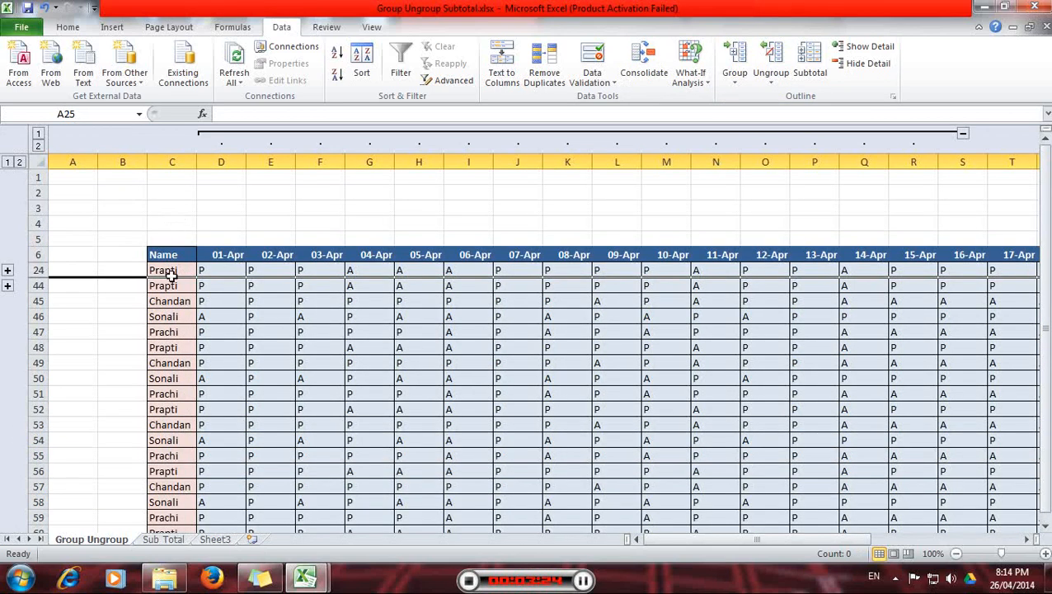
drag(170, 290, 172, 498)
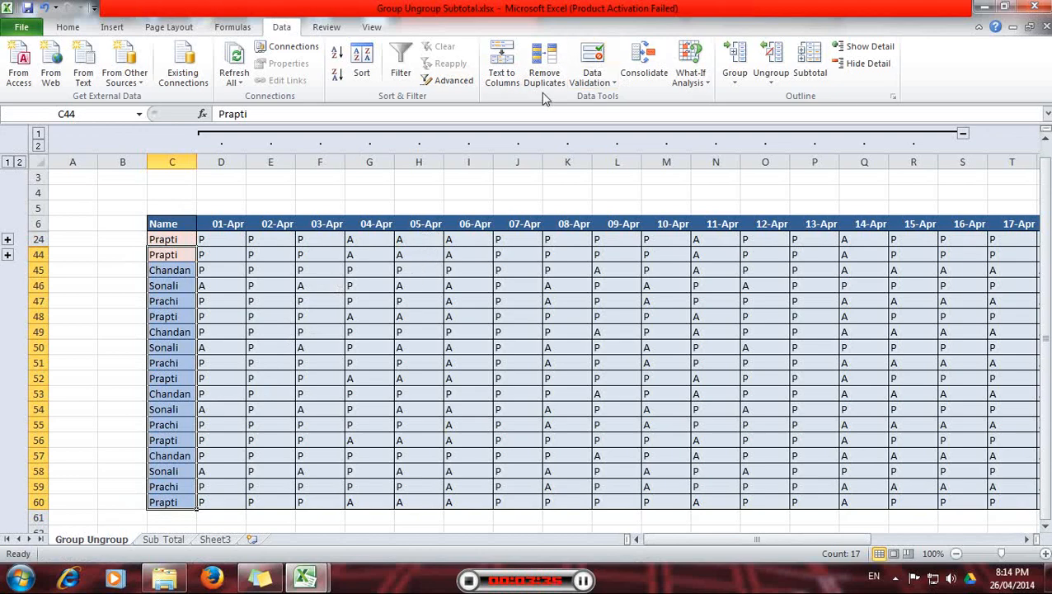
click(742, 86)
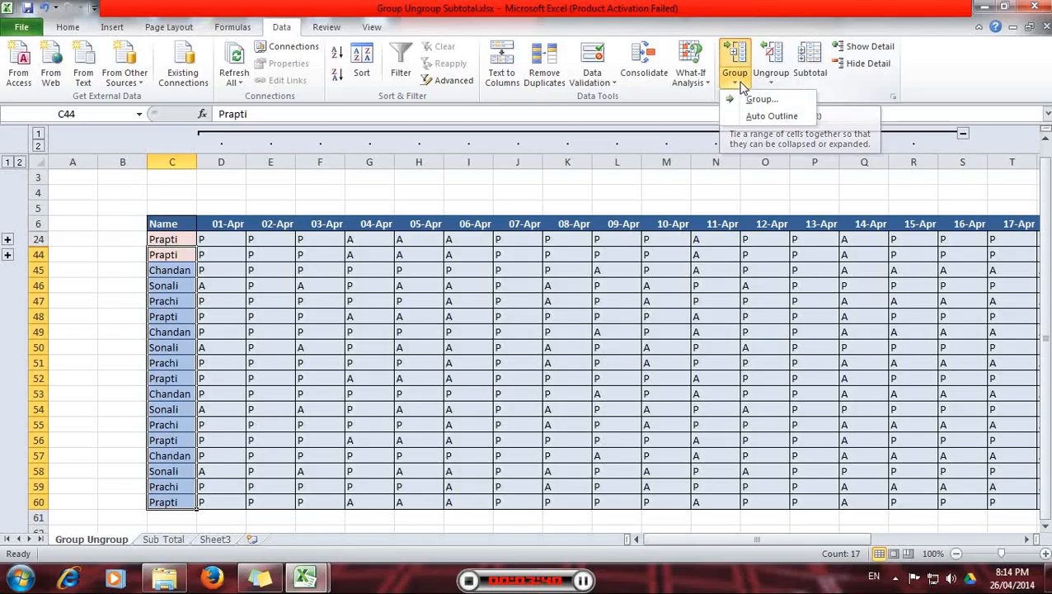
click(770, 100)
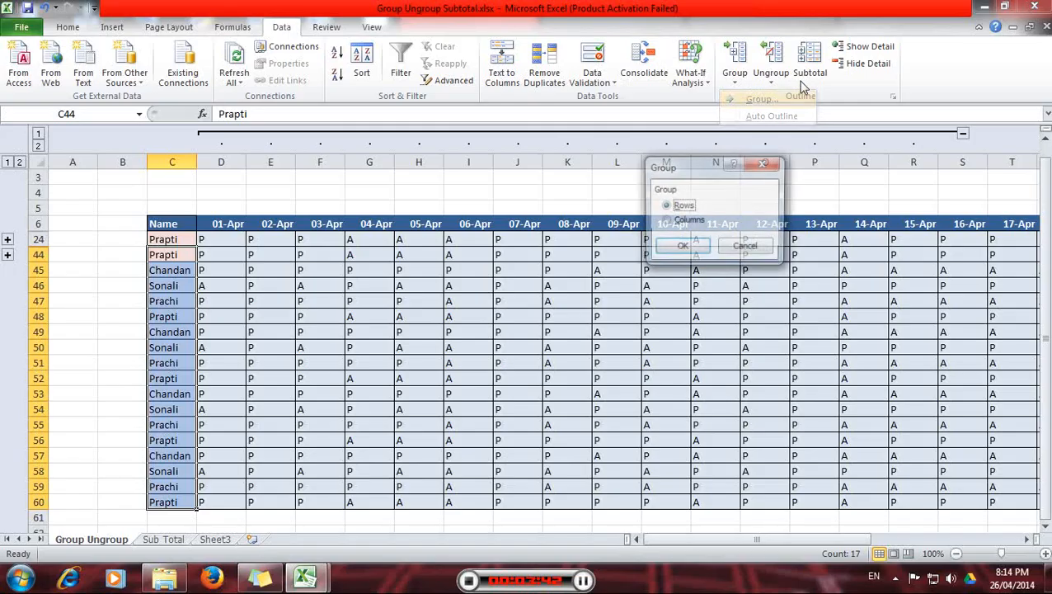
click(727, 248)
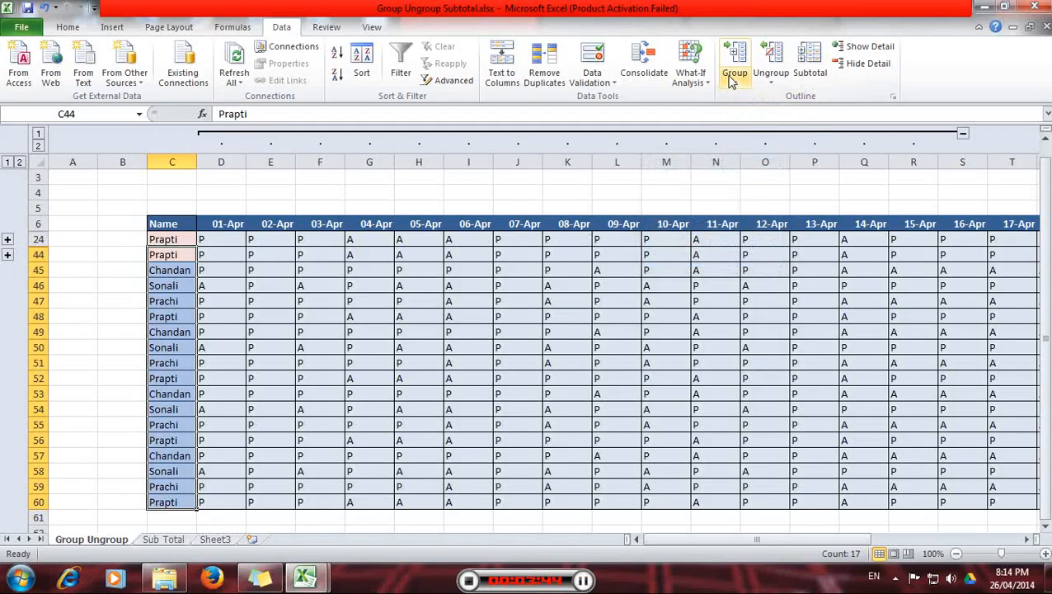
click(735, 80)
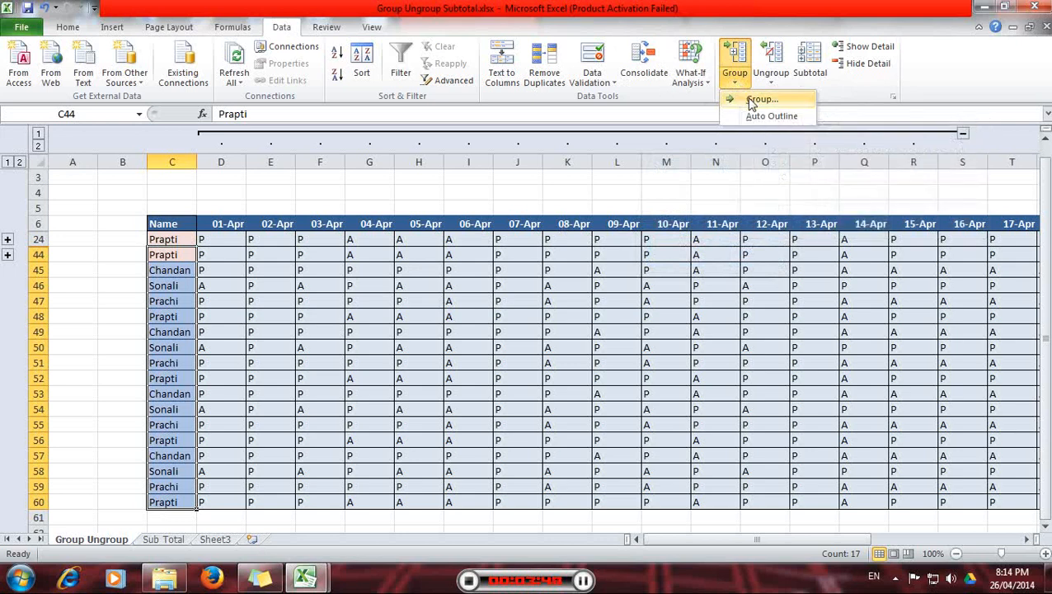
click(749, 99)
click(746, 248)
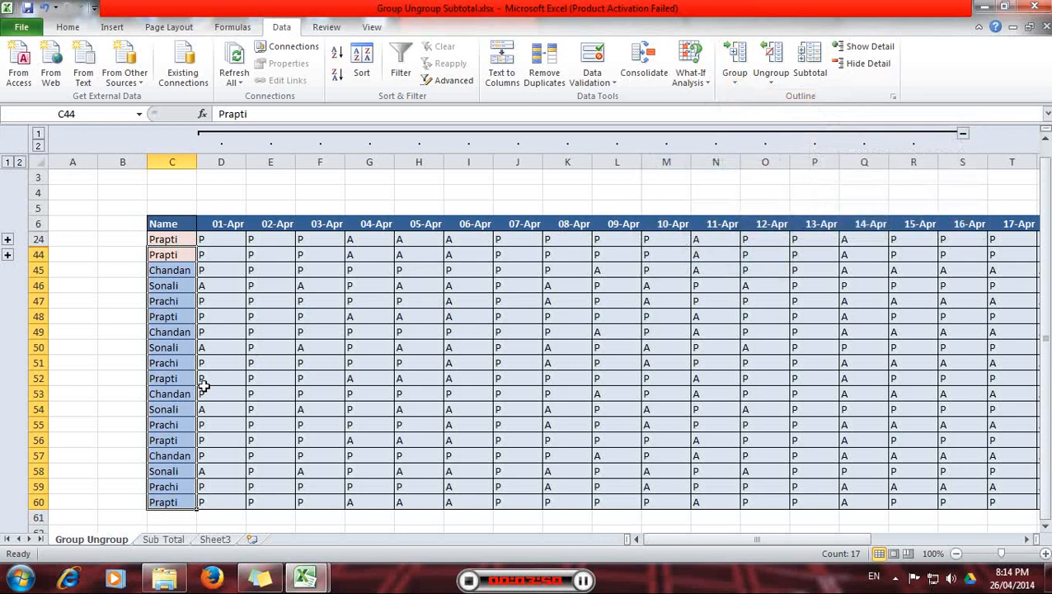
Step: Group rows 45 to 60 of the attendance table and collapse that group
click(82, 269)
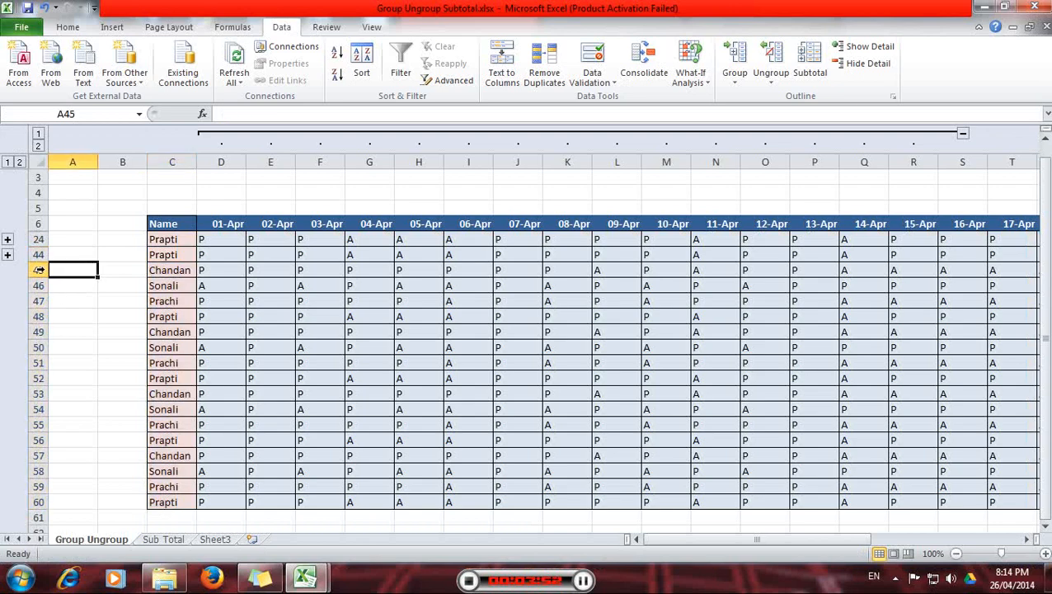
drag(38, 270, 35, 496)
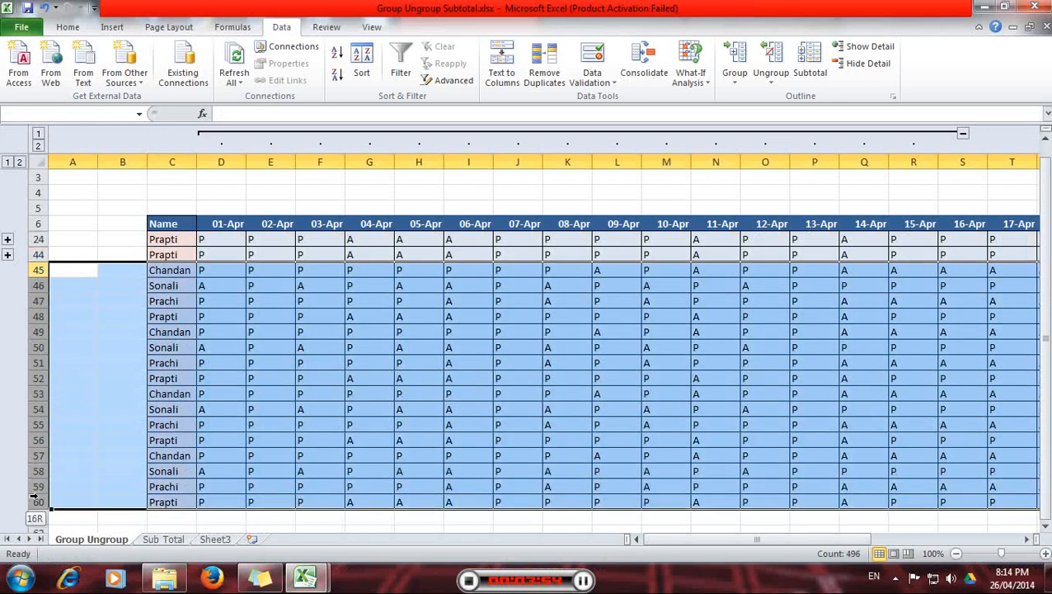
click(734, 76)
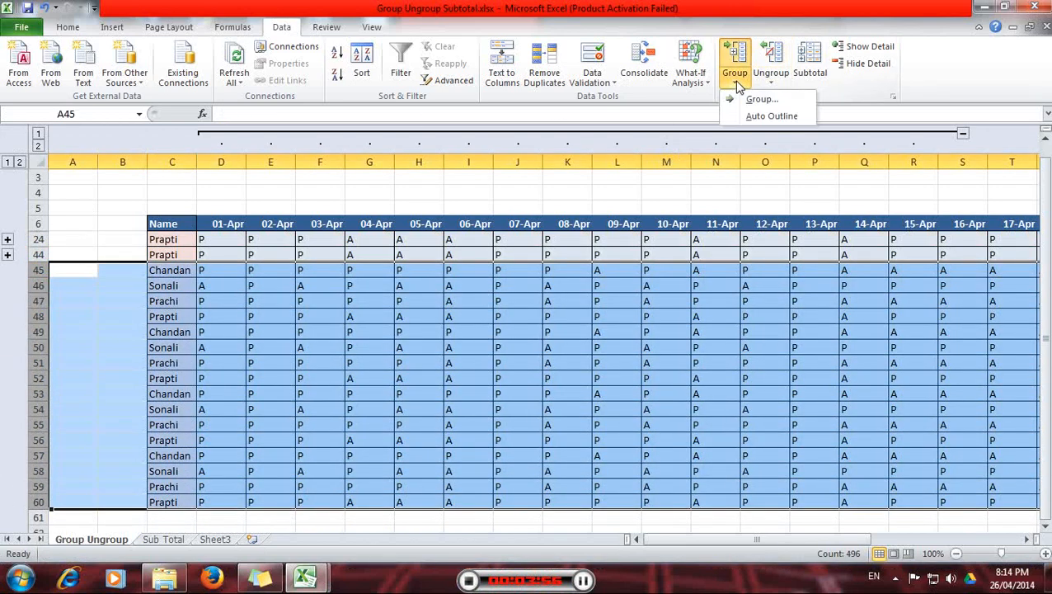
click(752, 100)
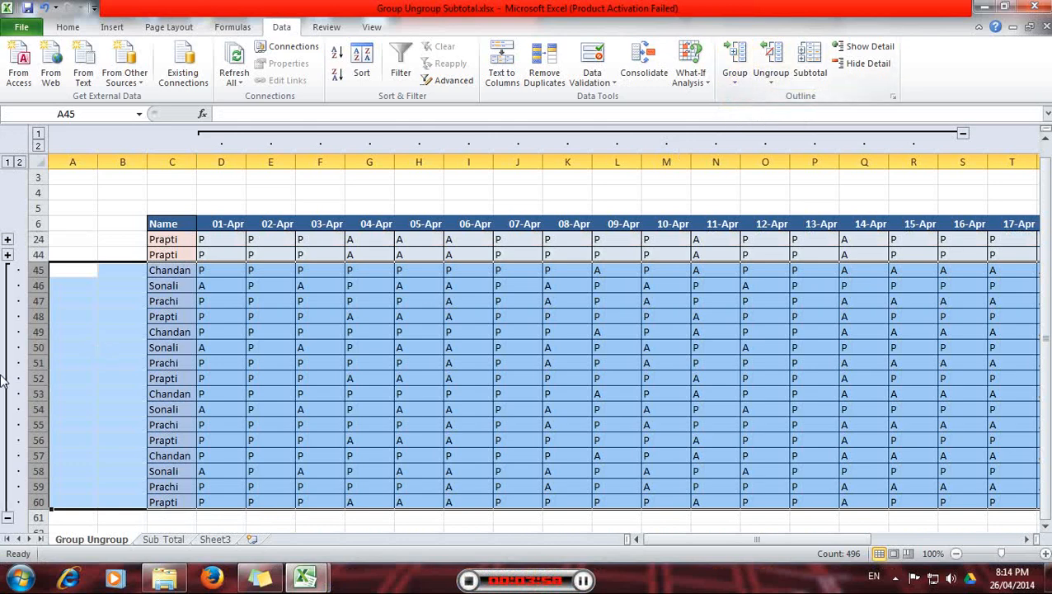
scroll(28, 360, down, 1)
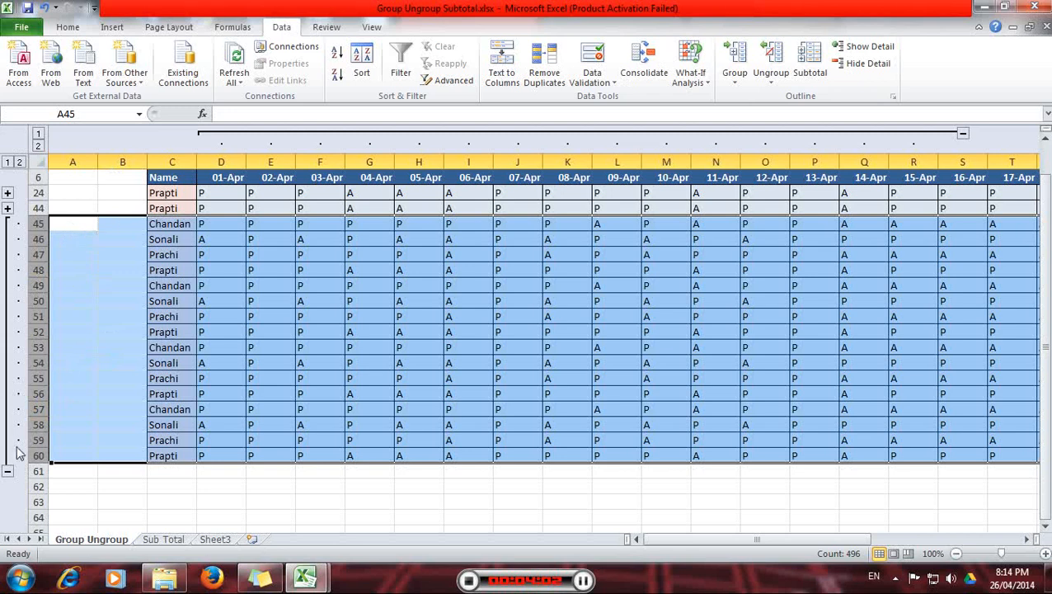
click(8, 470)
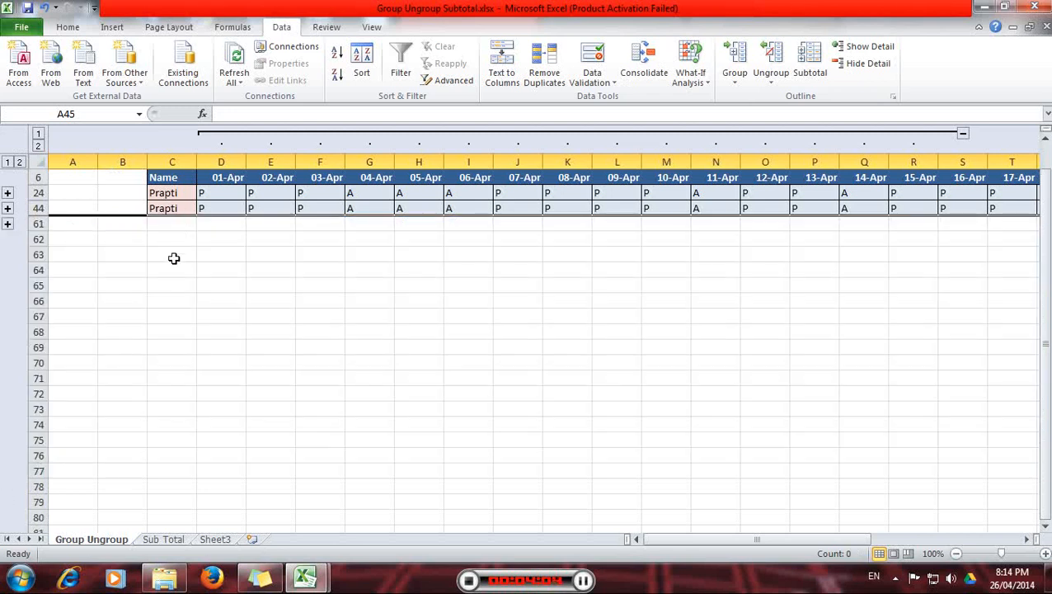
Step: Expand all three collapsed row groups of the attendance table, covering rows 7 to 23, 25 to 43 and 45 to 60
scroll(171, 276, up, 1)
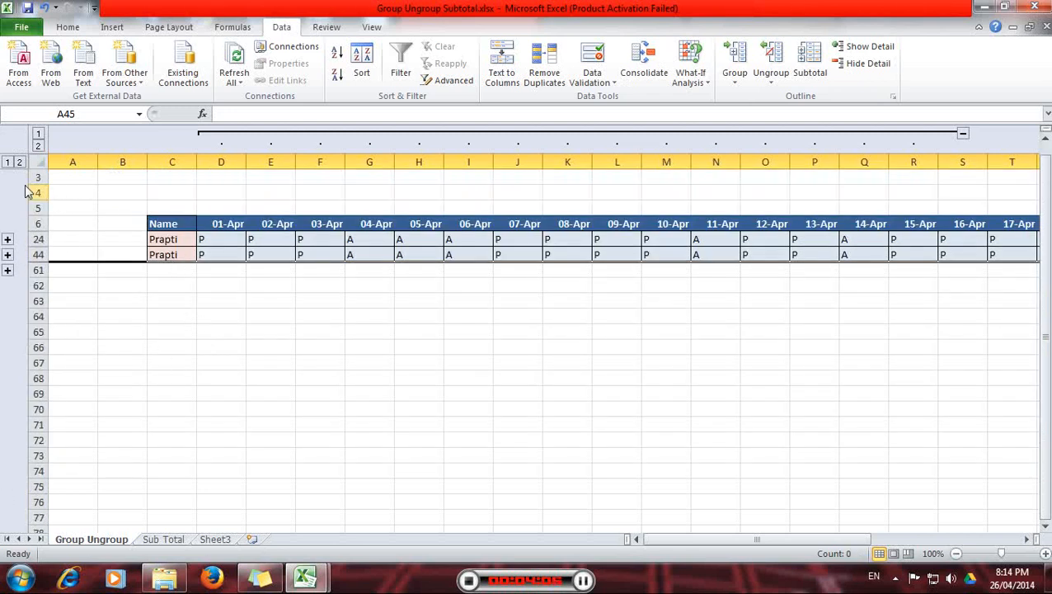
click(8, 239)
scroll(26, 285, down, 2)
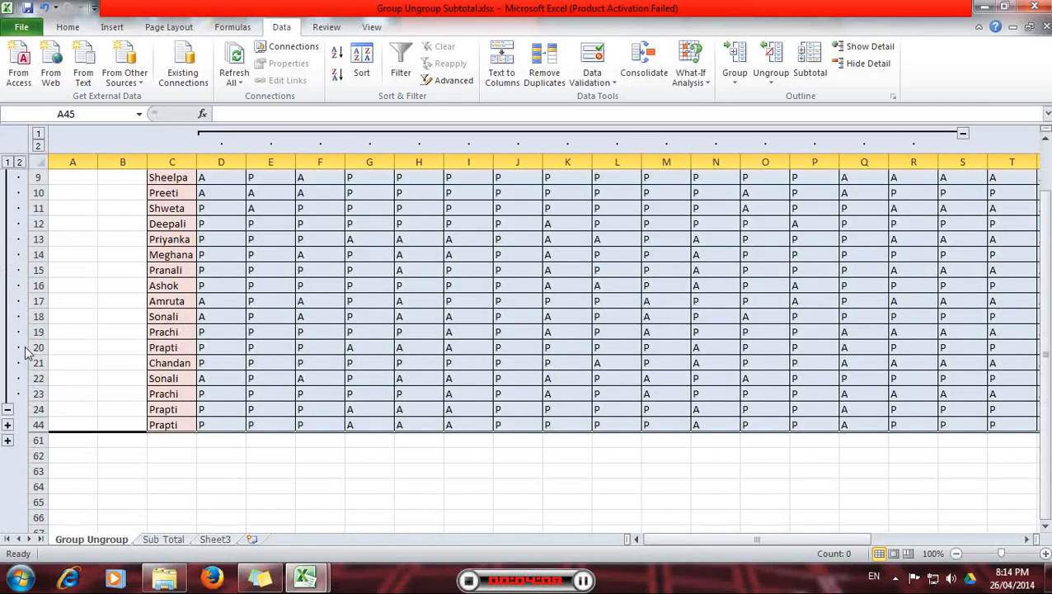
click(7, 425)
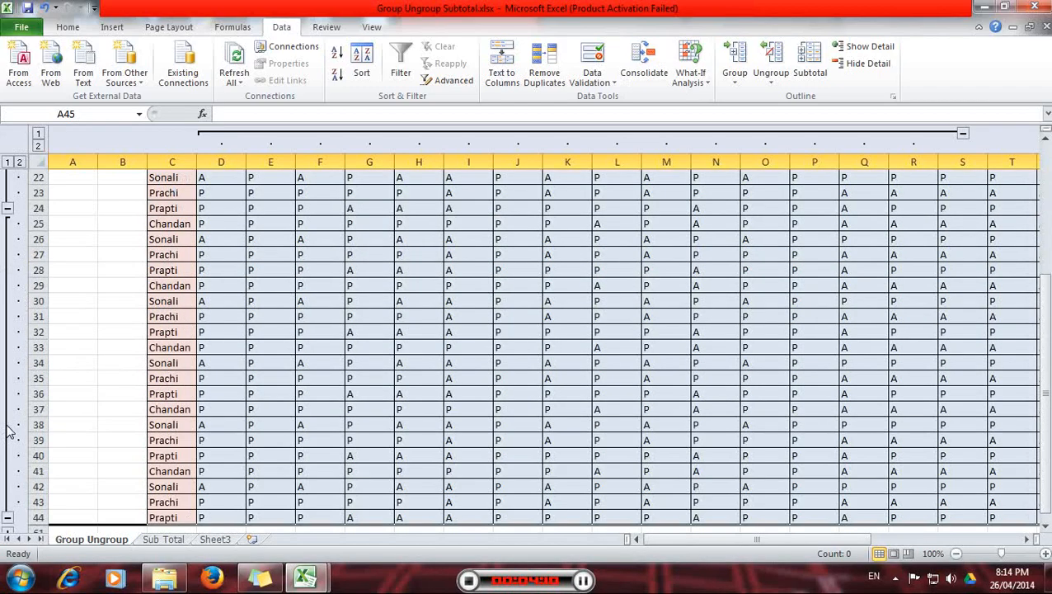
scroll(20, 509, down, 1)
click(8, 487)
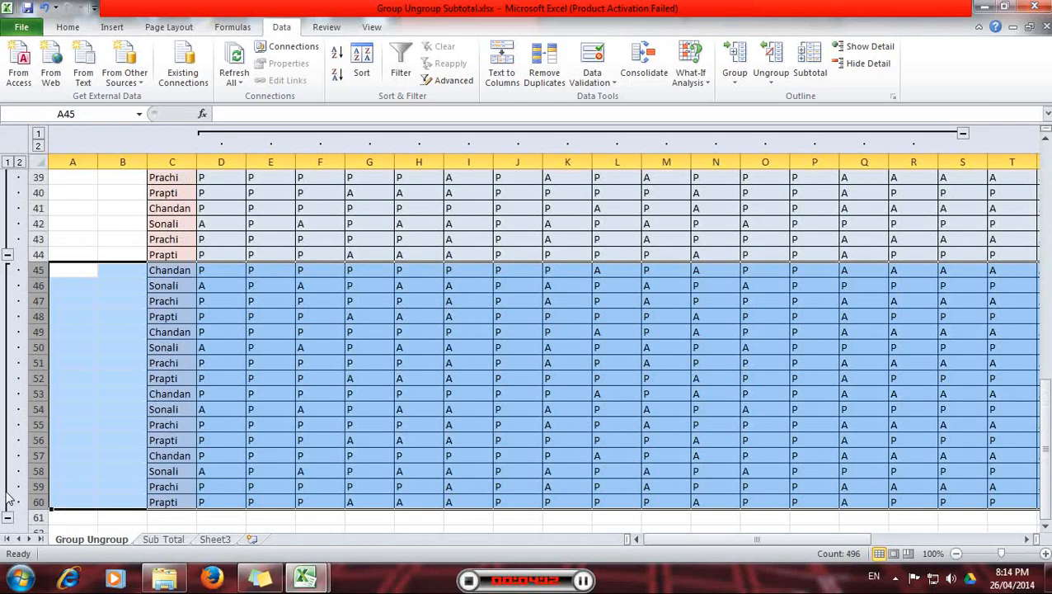
scroll(156, 384, up, 2)
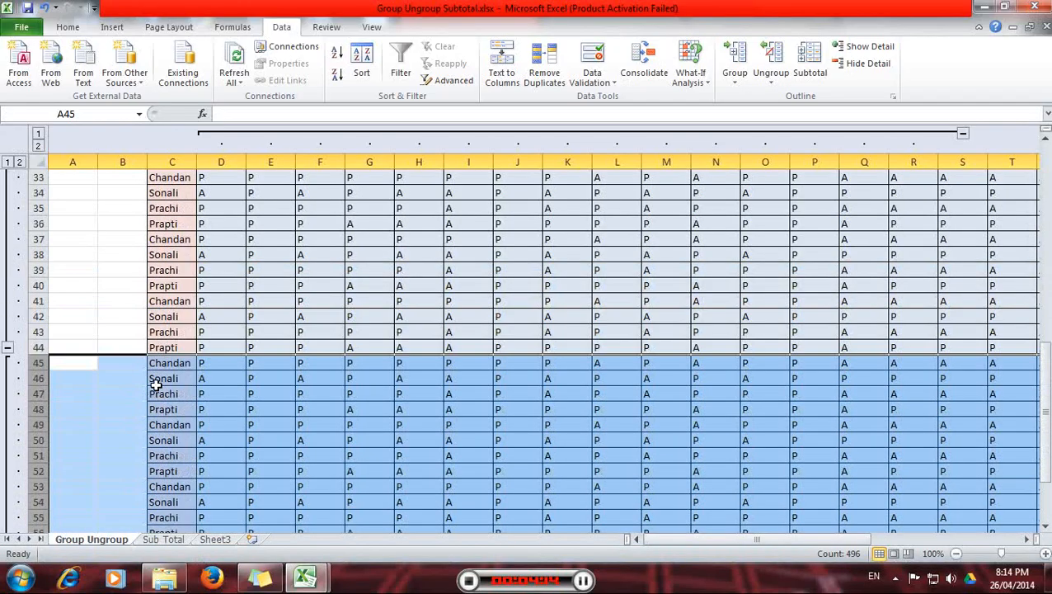
click(238, 303)
scroll(275, 284, up, 2)
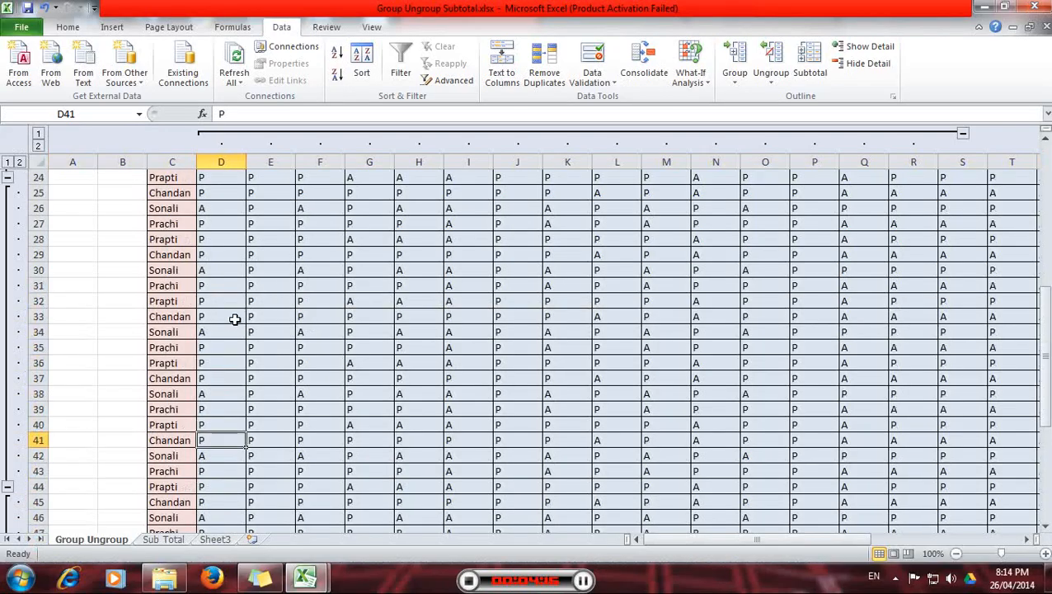
scroll(274, 323, up, 9)
click(216, 269)
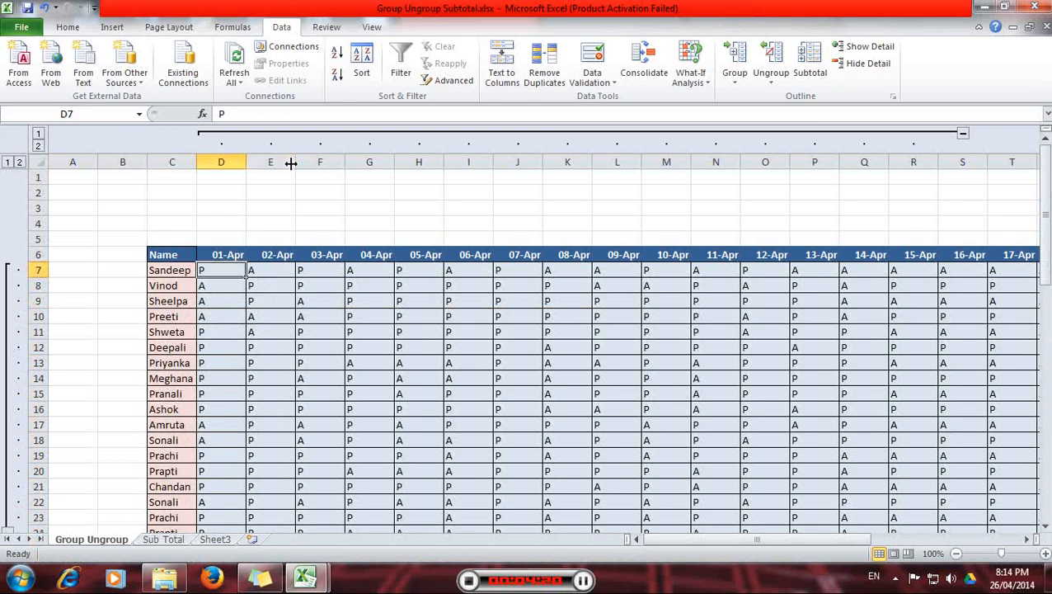
click(264, 284)
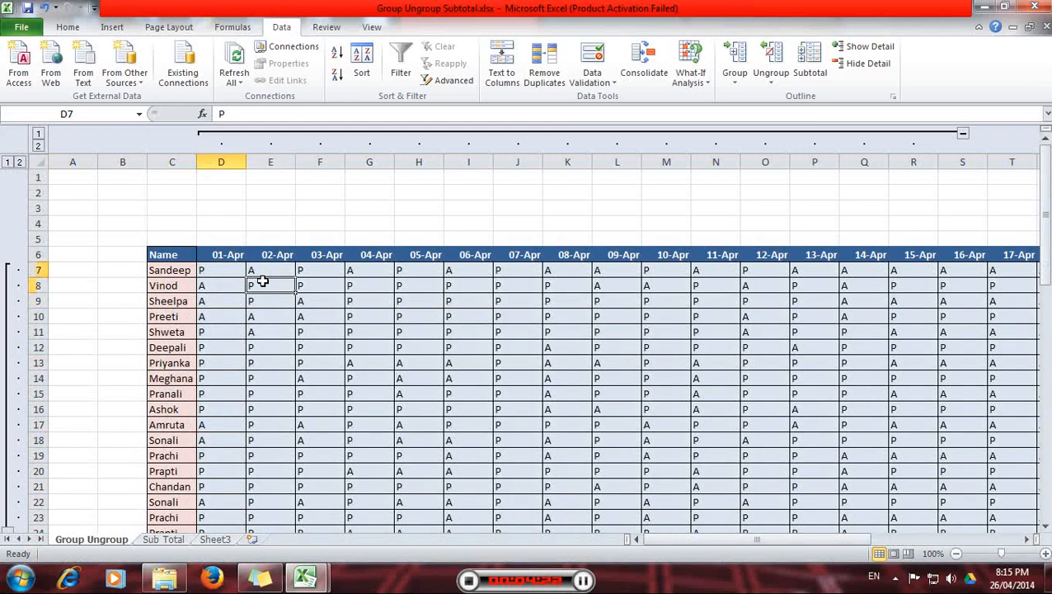
click(270, 329)
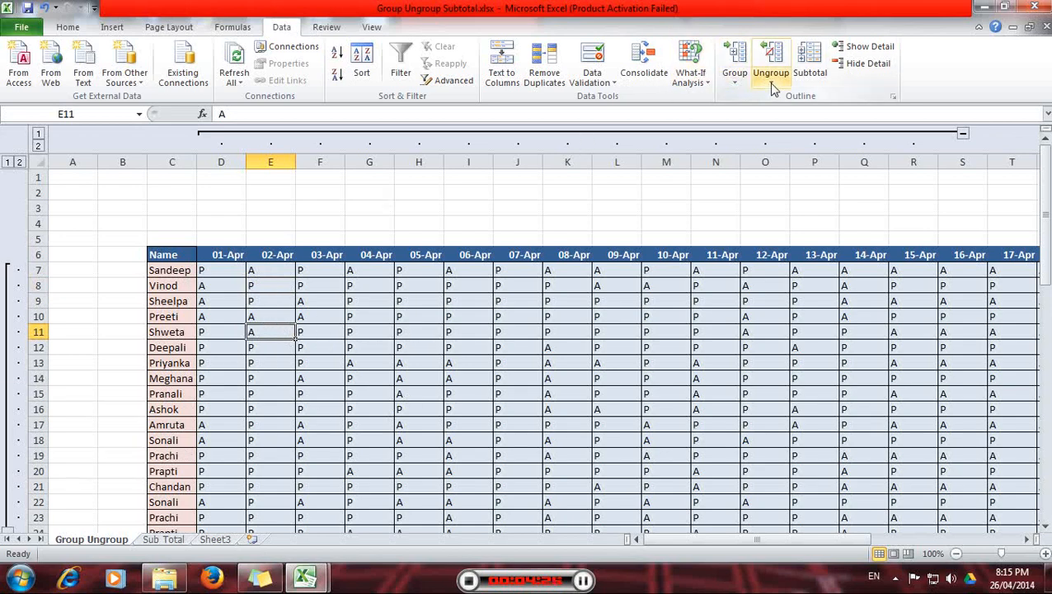
click(485, 348)
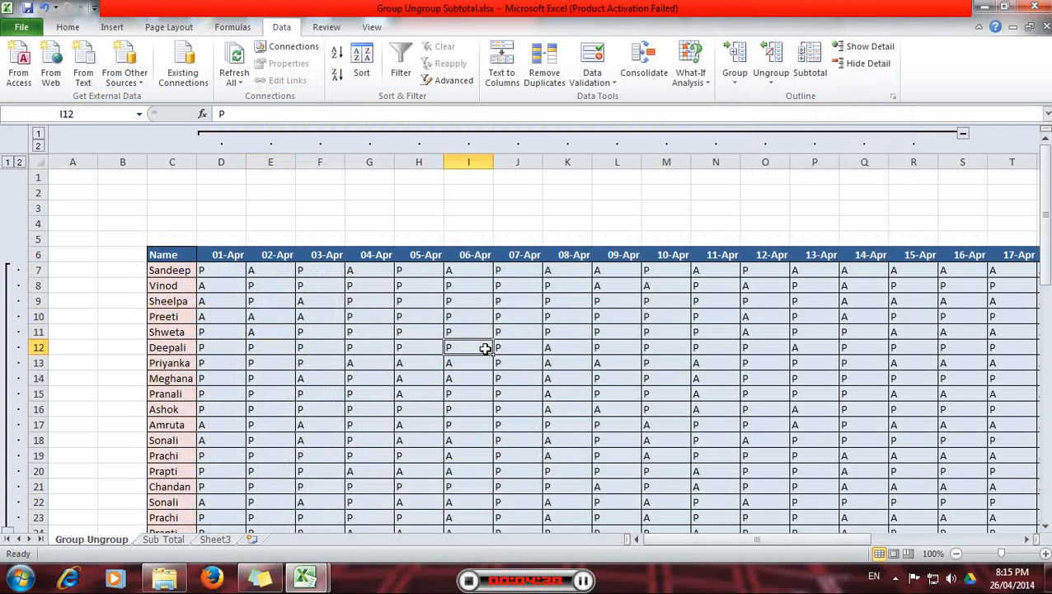
click(324, 332)
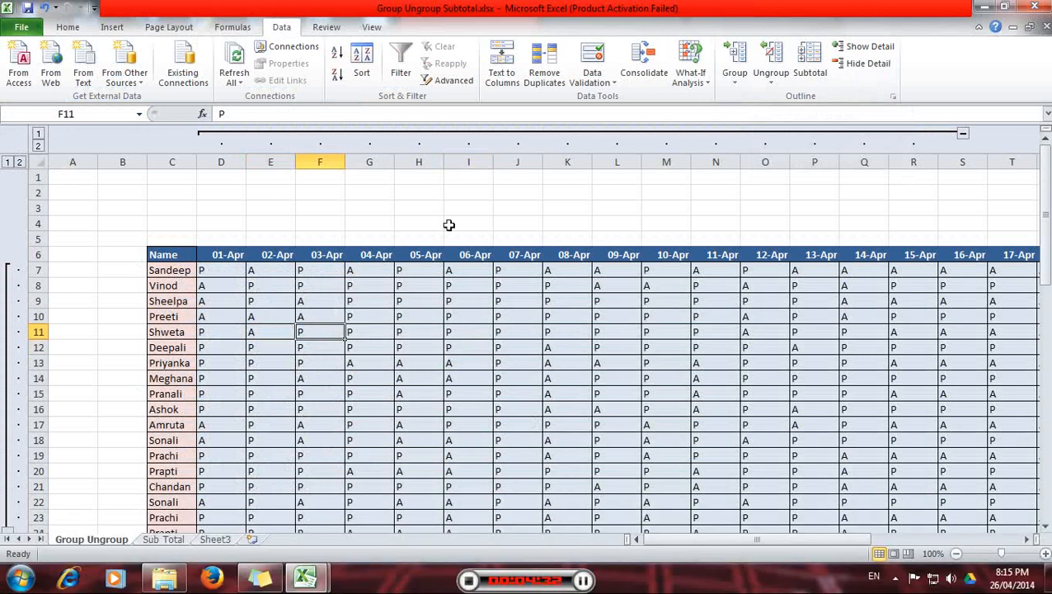
click(451, 349)
click(355, 350)
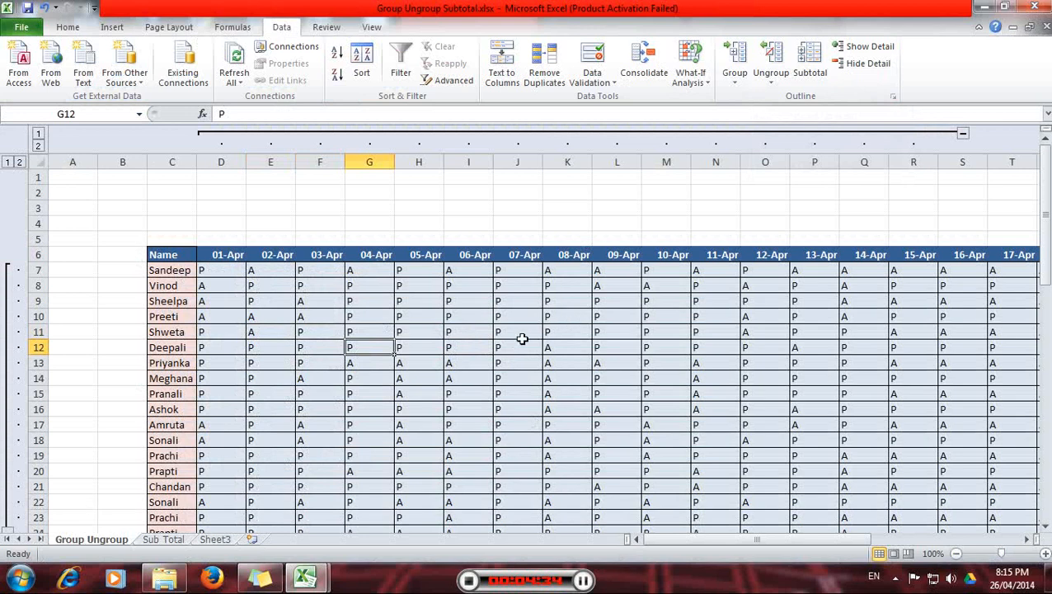
Step: Ungroup by rows with only cell J11 selected and check the row outline down the table
click(520, 332)
click(775, 83)
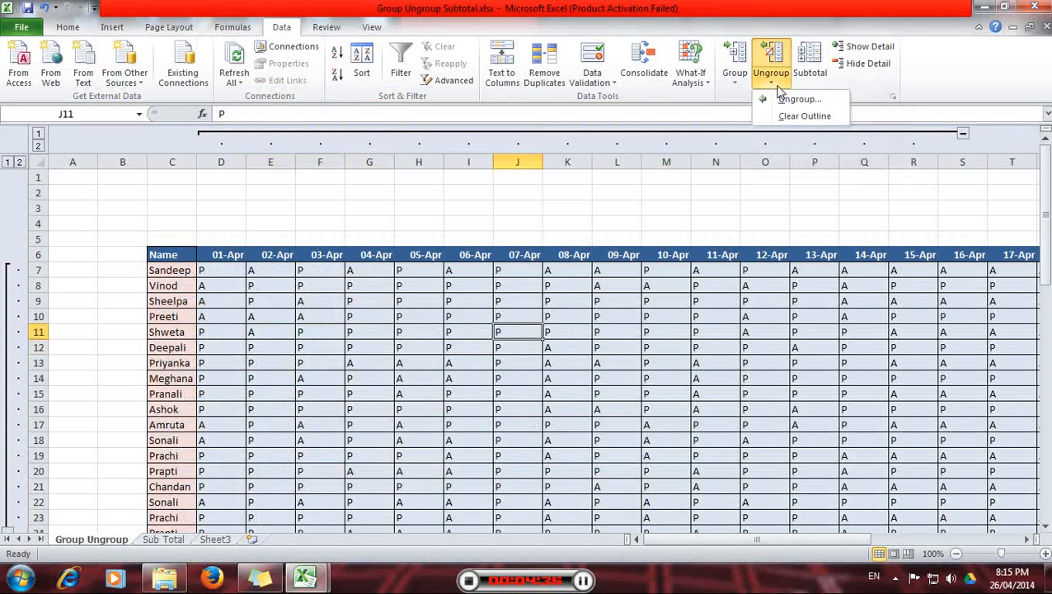
click(796, 101)
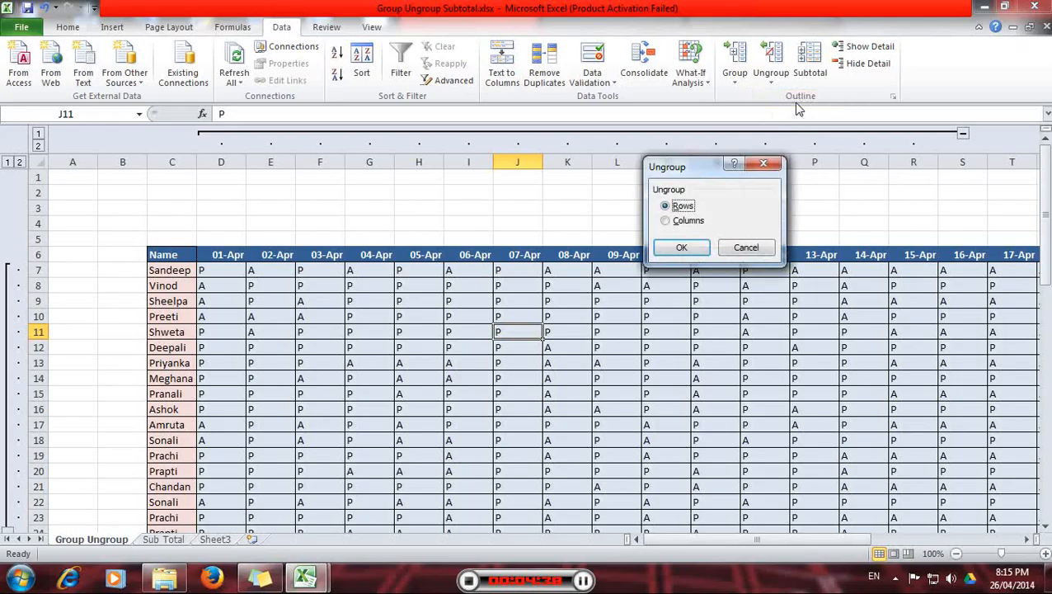
drag(692, 169, 610, 158)
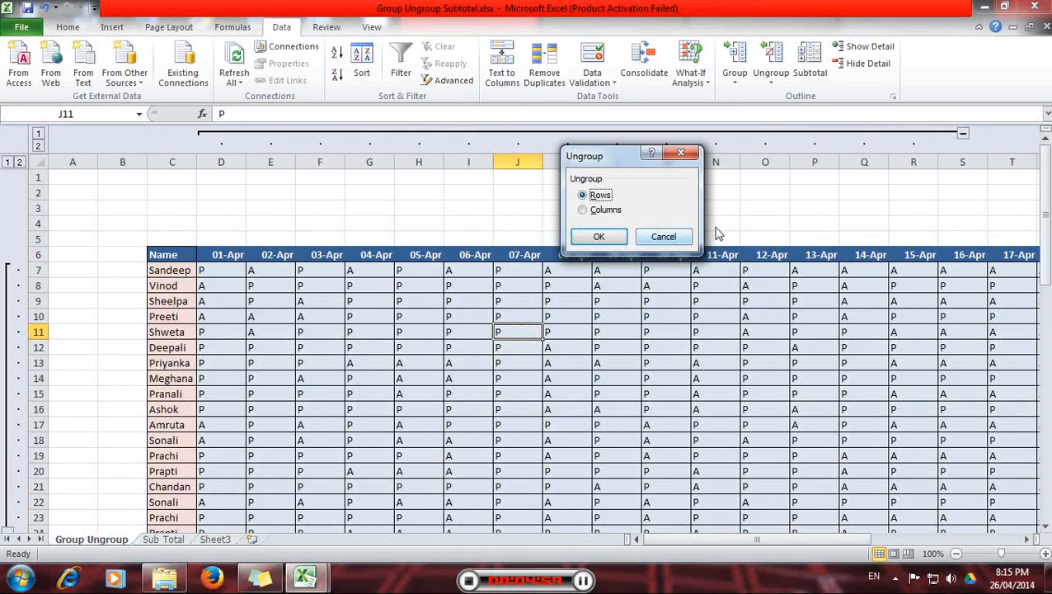
click(599, 236)
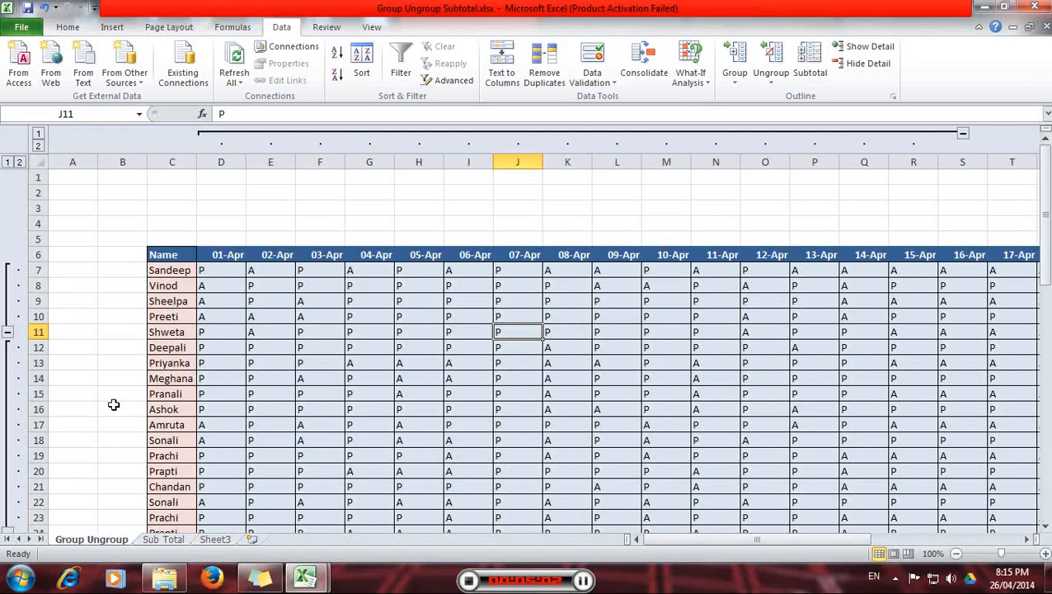
scroll(23, 341, down, 2)
scroll(23, 338, down, 3)
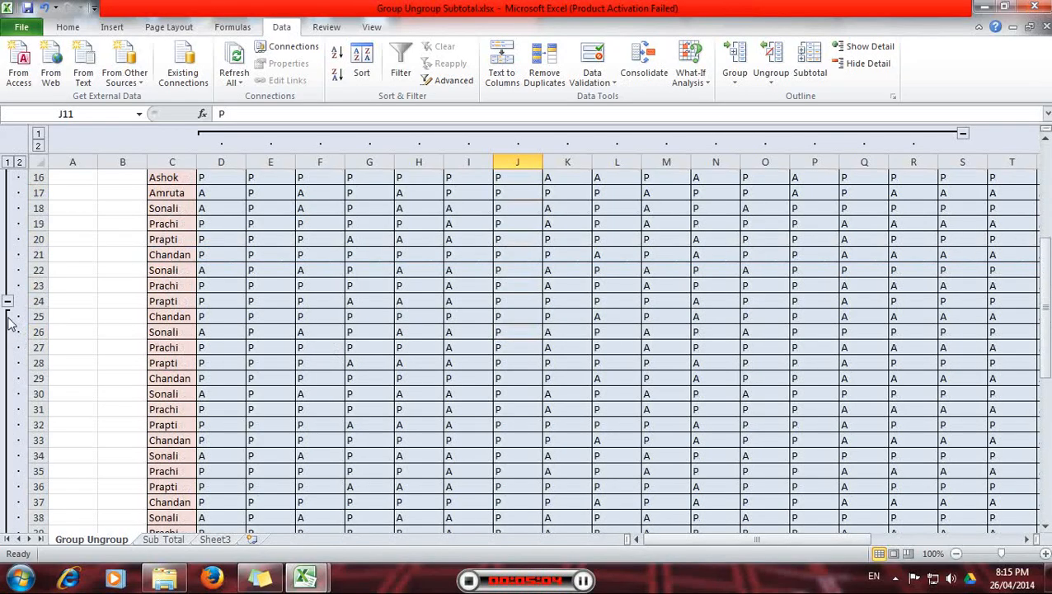
scroll(33, 458, up, 5)
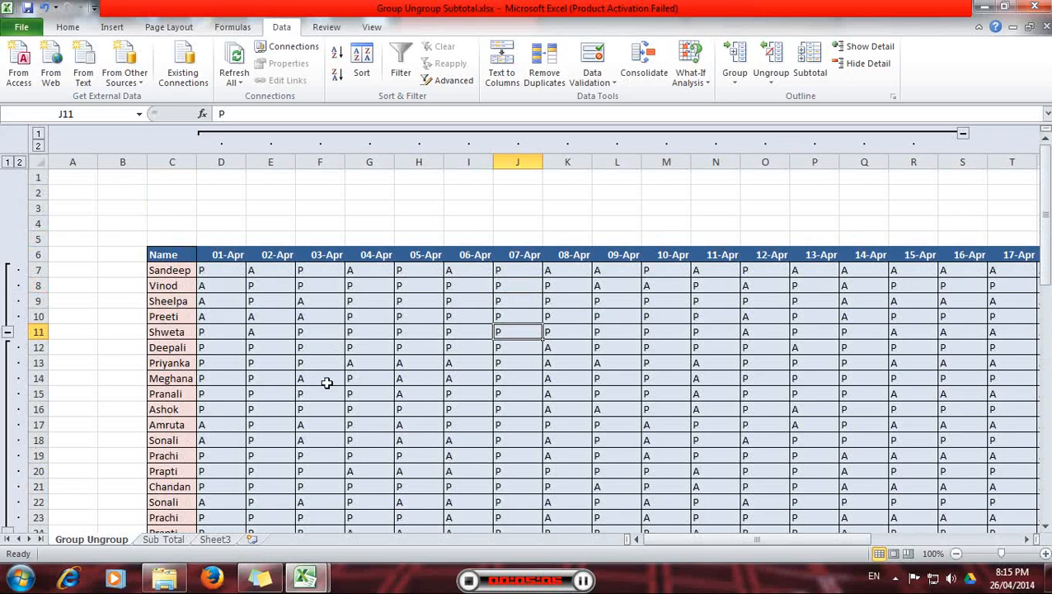
Step: Select the whole attendance table and ungroup all of its rows
click(326, 382)
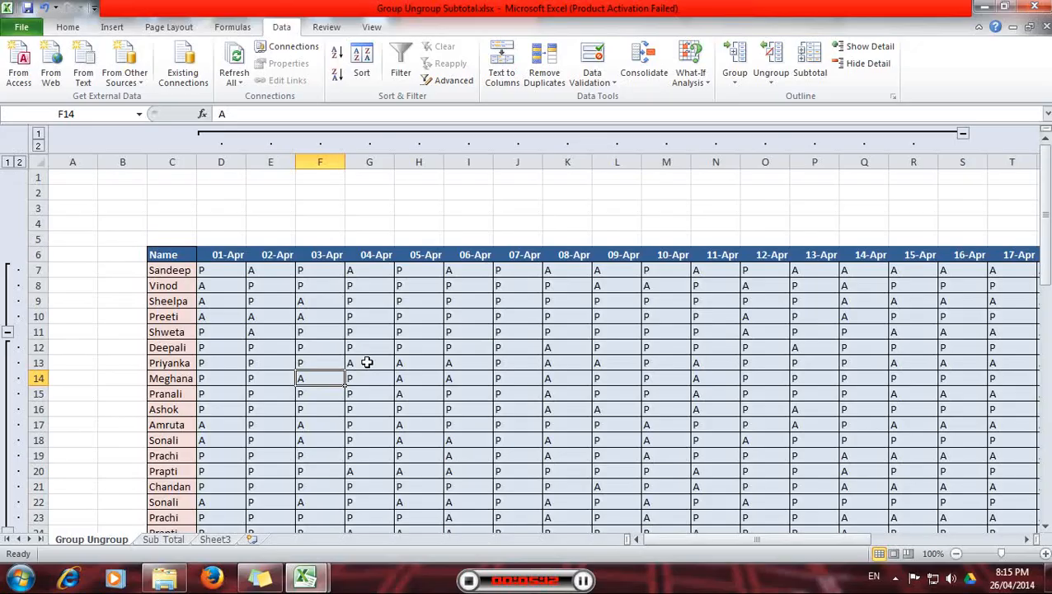
key(ctrl+a)
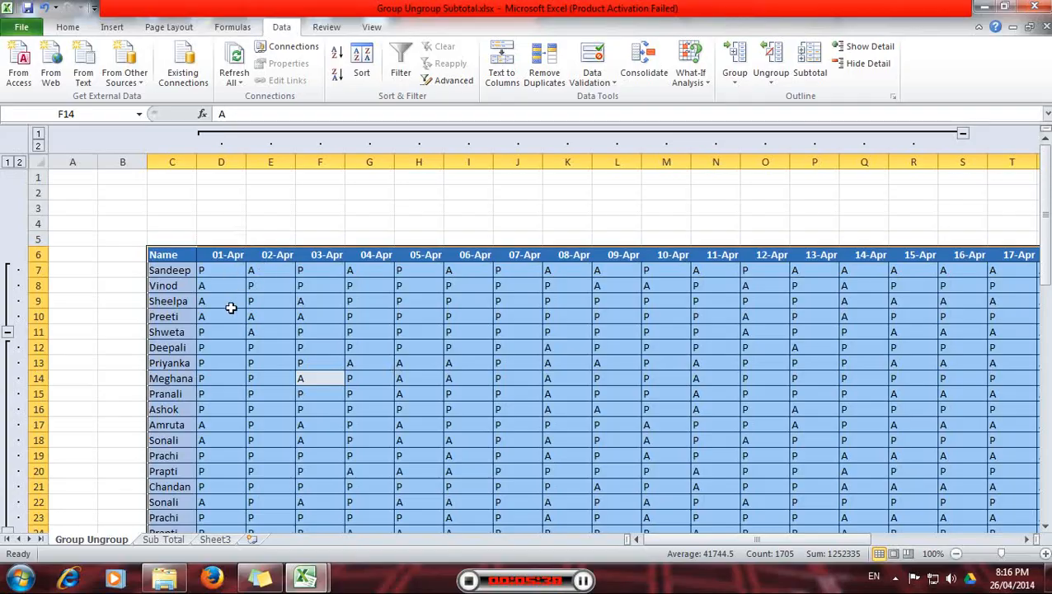
click(769, 88)
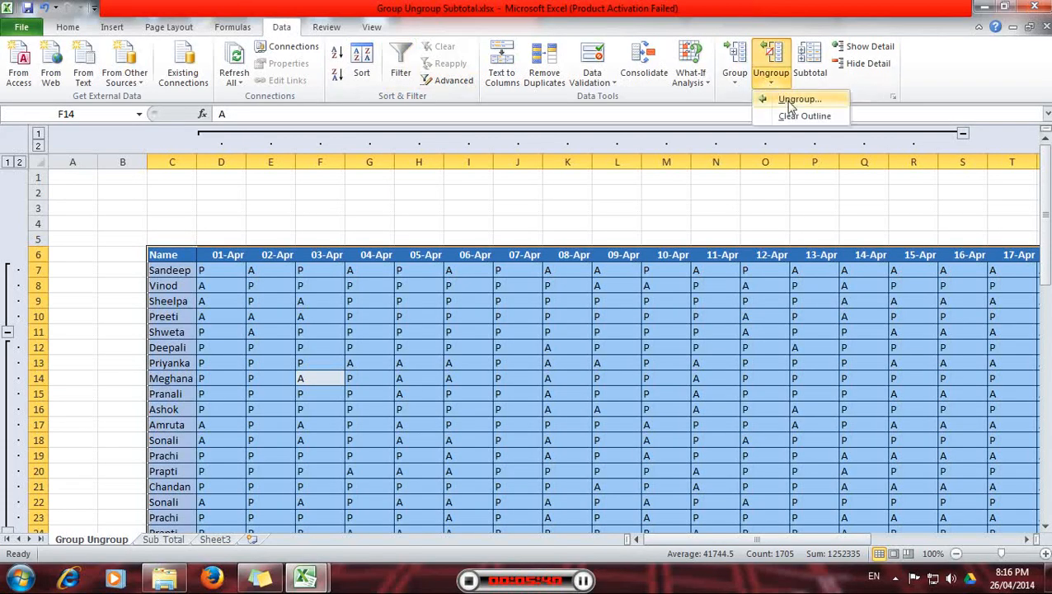
click(790, 100)
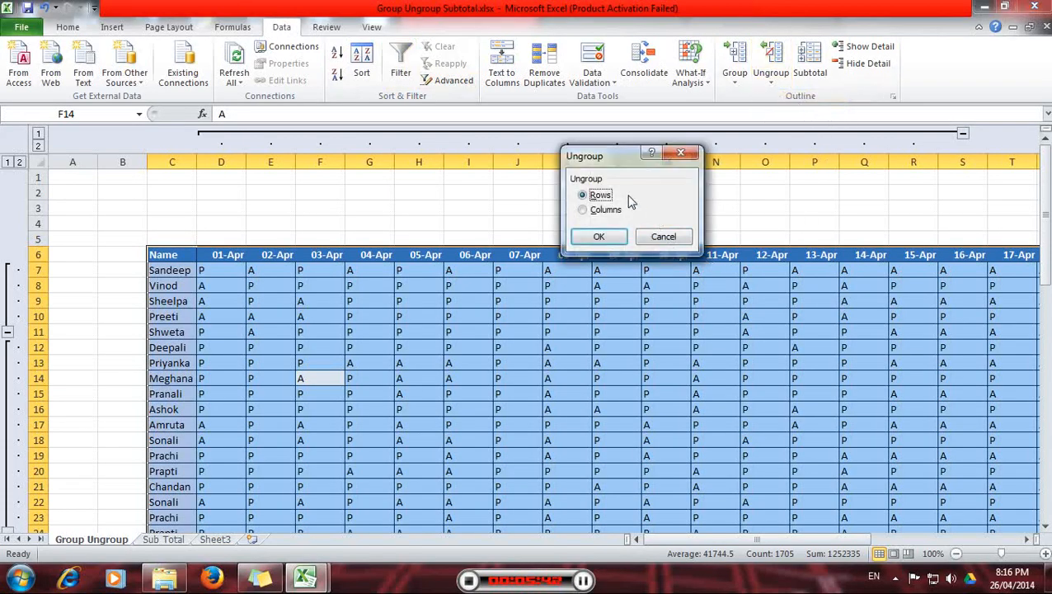
click(595, 238)
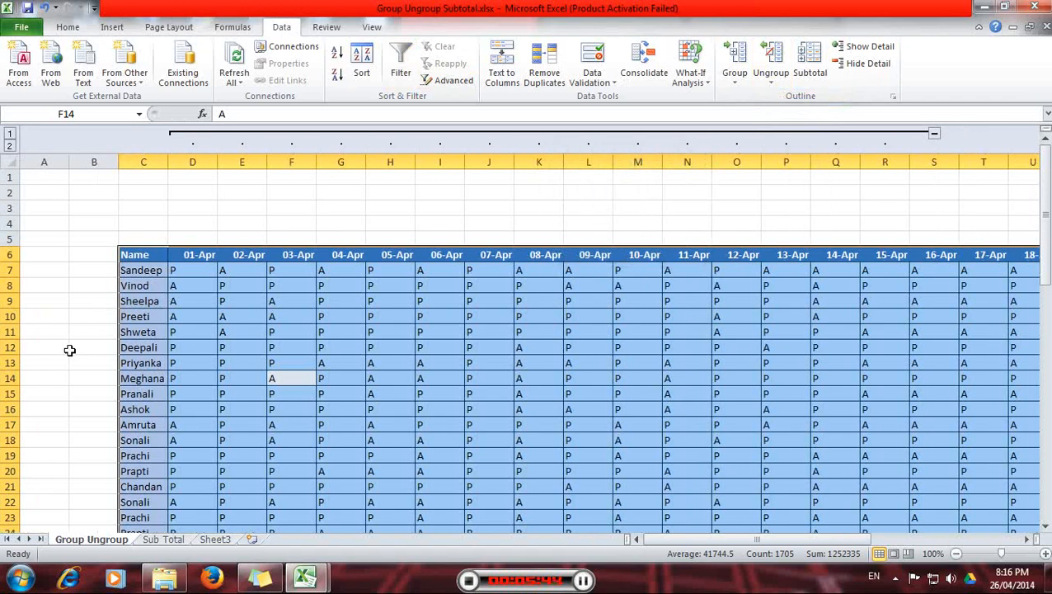
scroll(3, 293, down, 14)
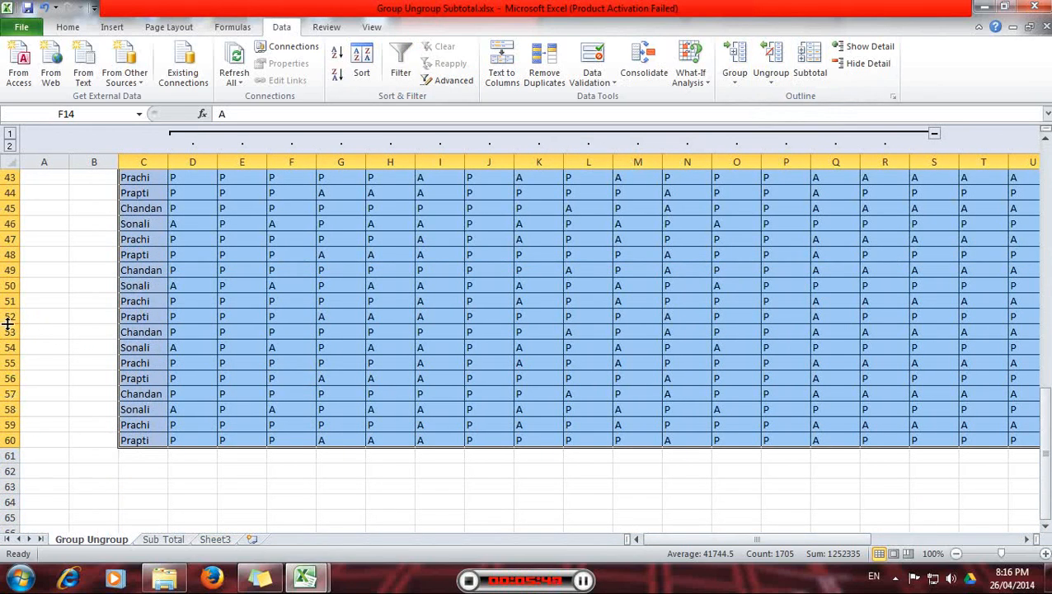
scroll(7, 324, up, 12)
scroll(6, 301, up, 2)
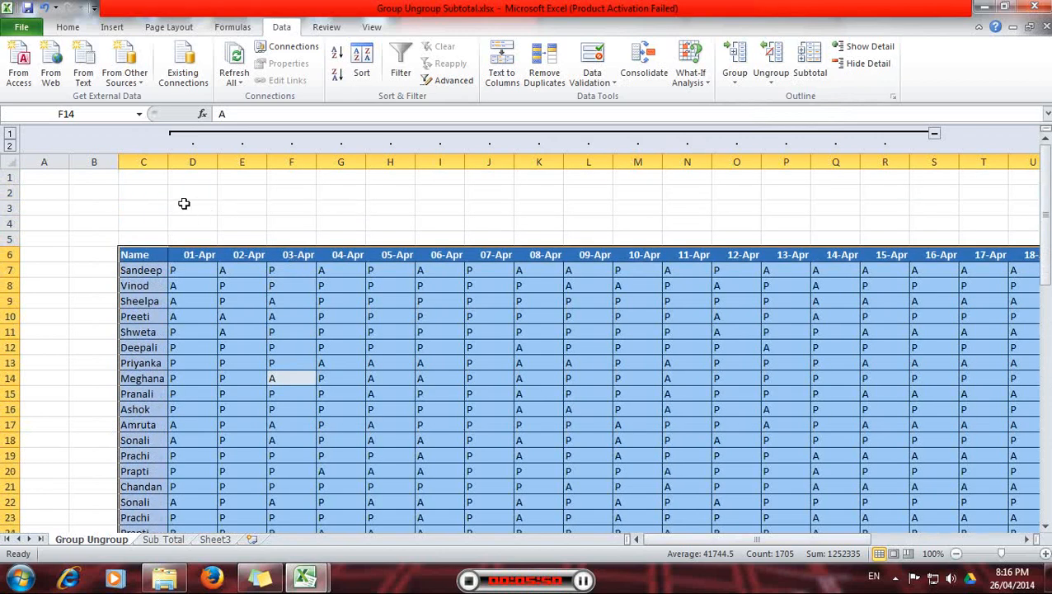
Step: Collapse and re-expand the 01-Apr to 15-Apr column group, and ungroup the columns across the whole selected table
click(934, 134)
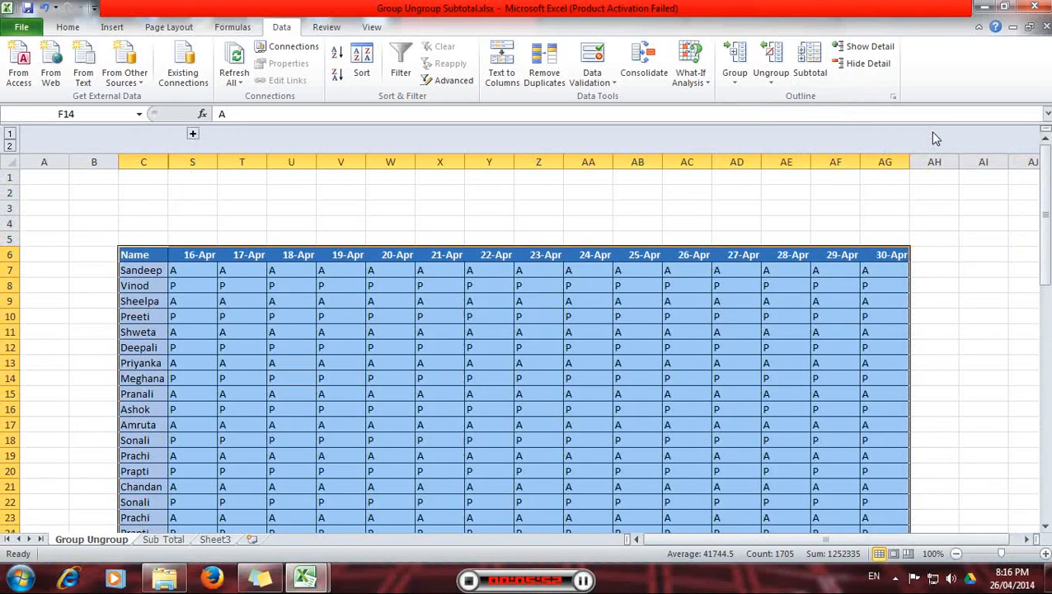
click(192, 133)
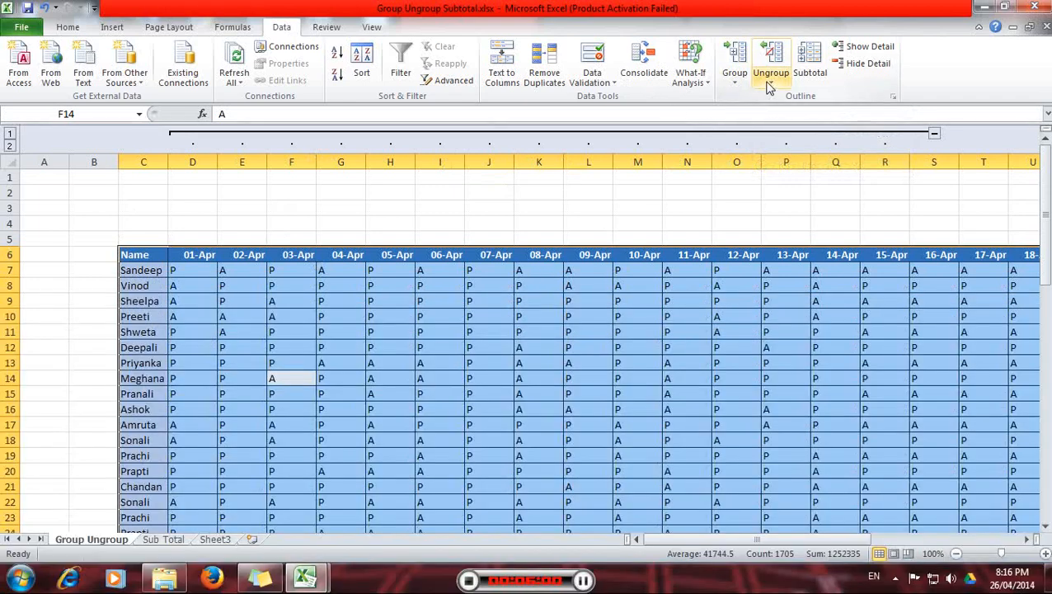
click(770, 82)
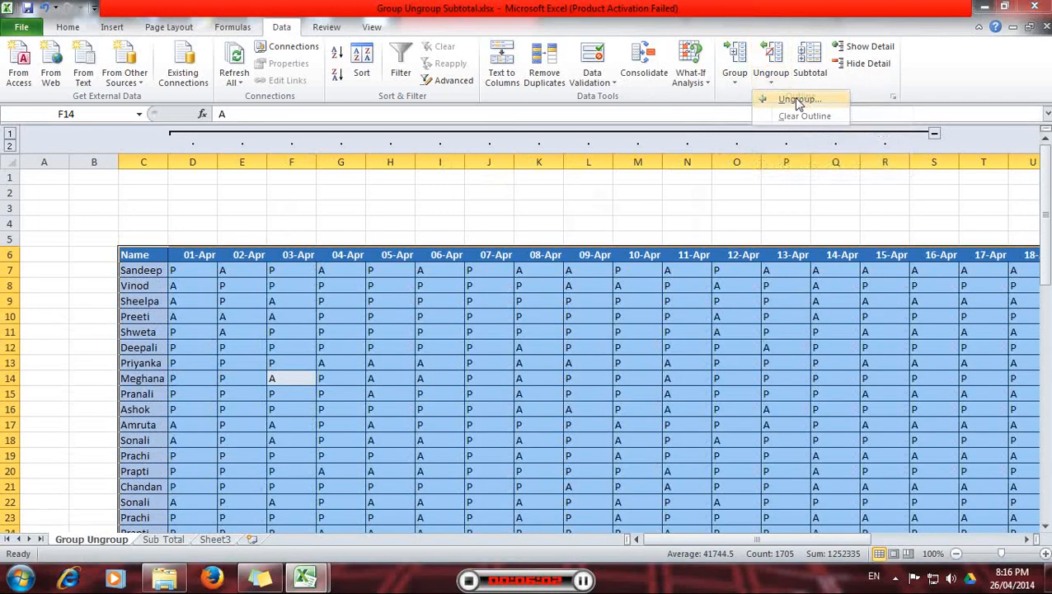
click(796, 100)
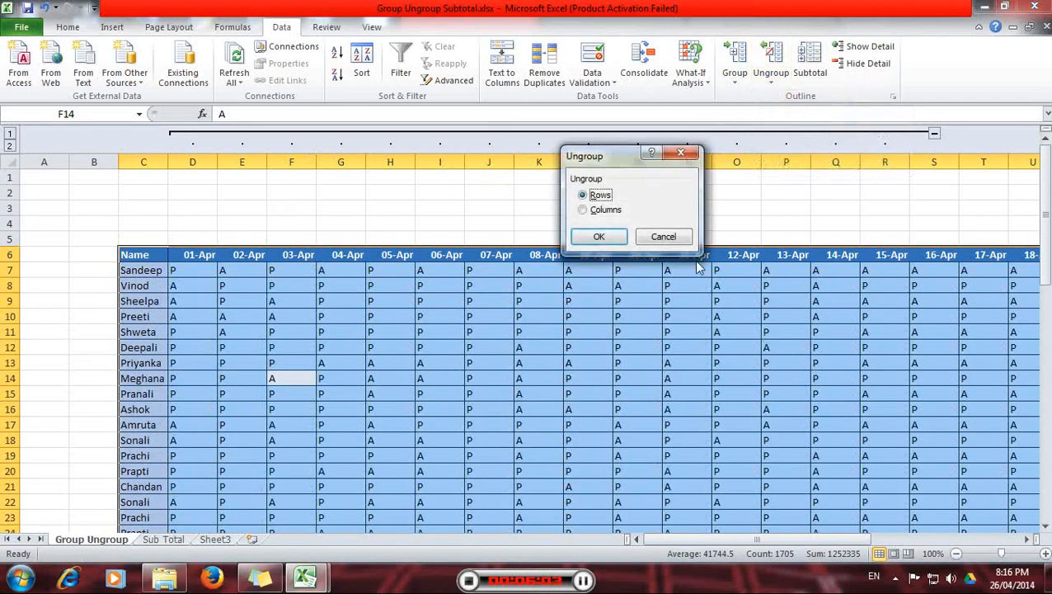
click(583, 210)
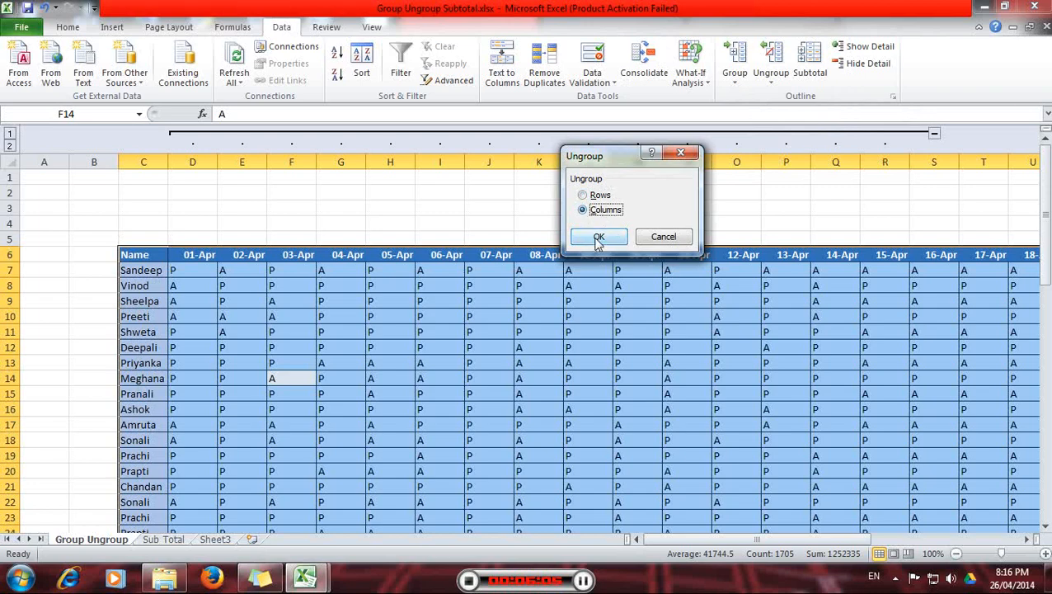
click(598, 238)
click(499, 289)
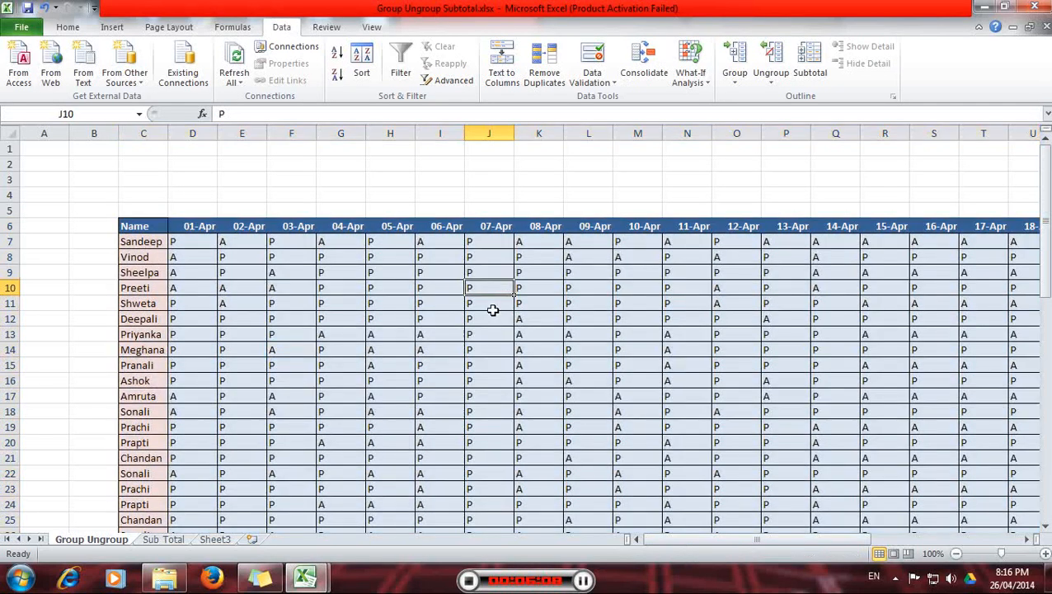